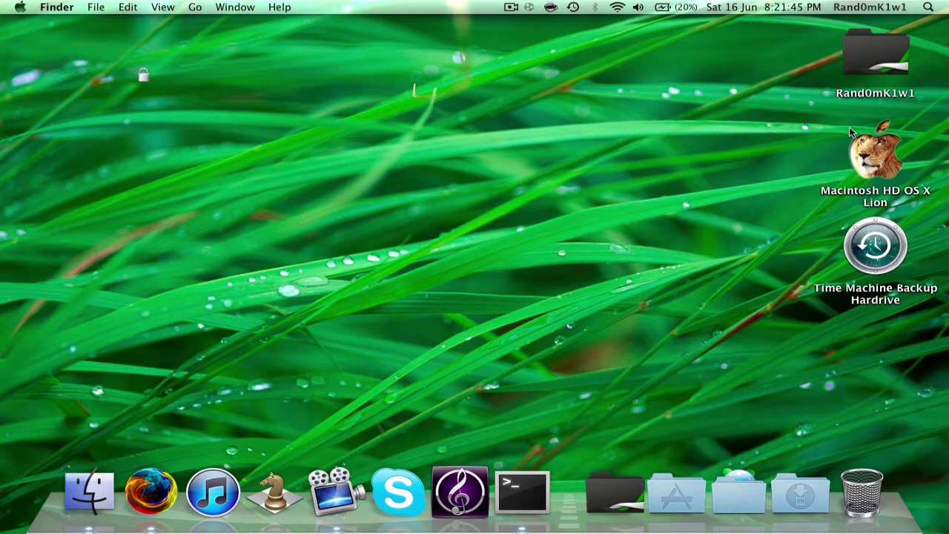
- Select the desktop icons one at a time: Rand0mK1w1, Macintosh HD and Time Machine
left_click(886, 41)
left_click(871, 157)
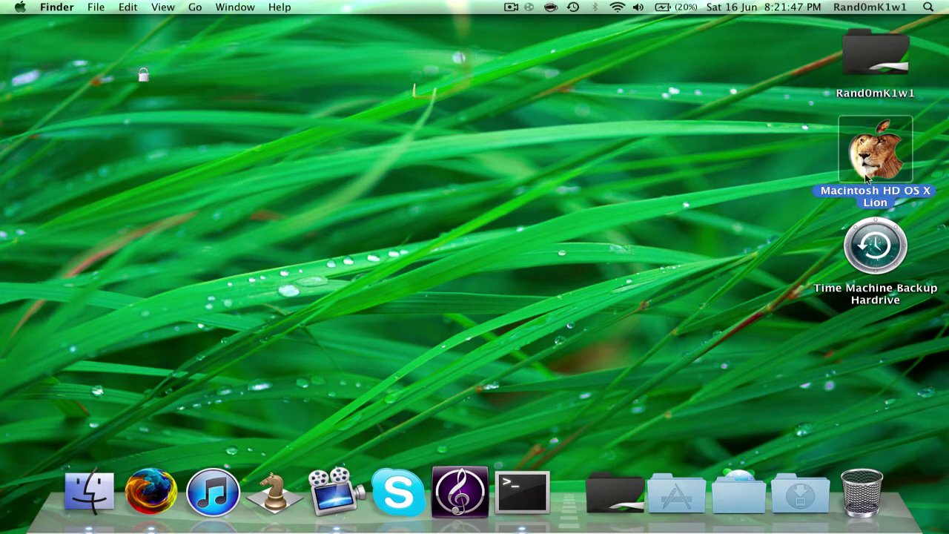
left_click(867, 244)
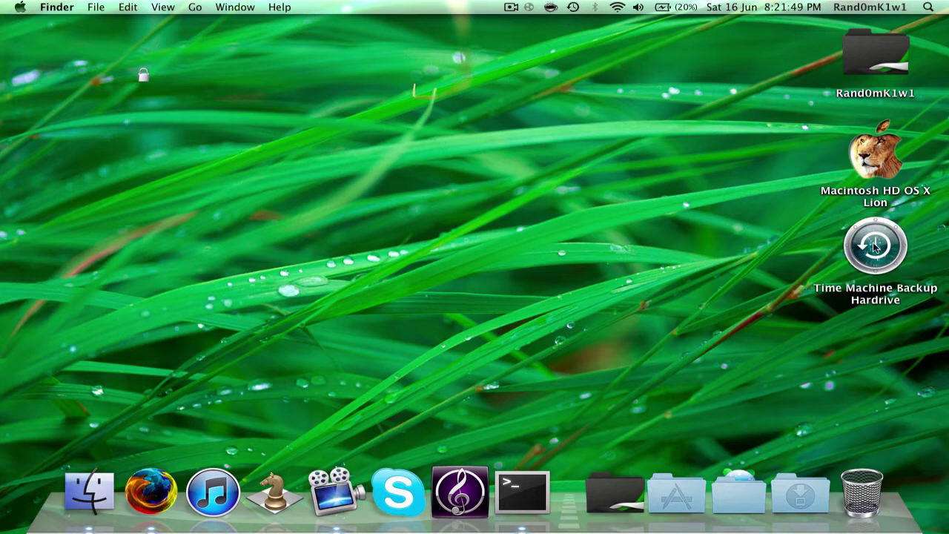
left_click(883, 163)
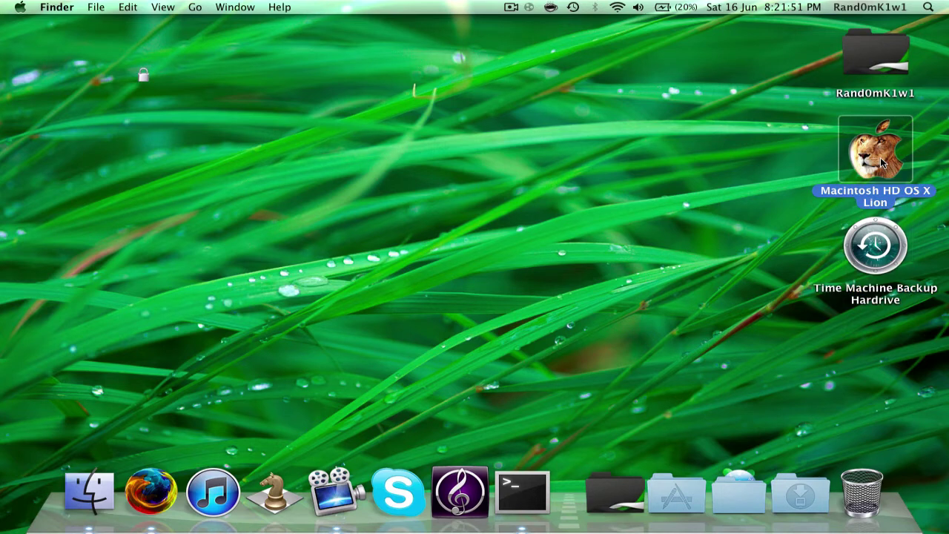
left_click(871, 45)
left_click(662, 149)
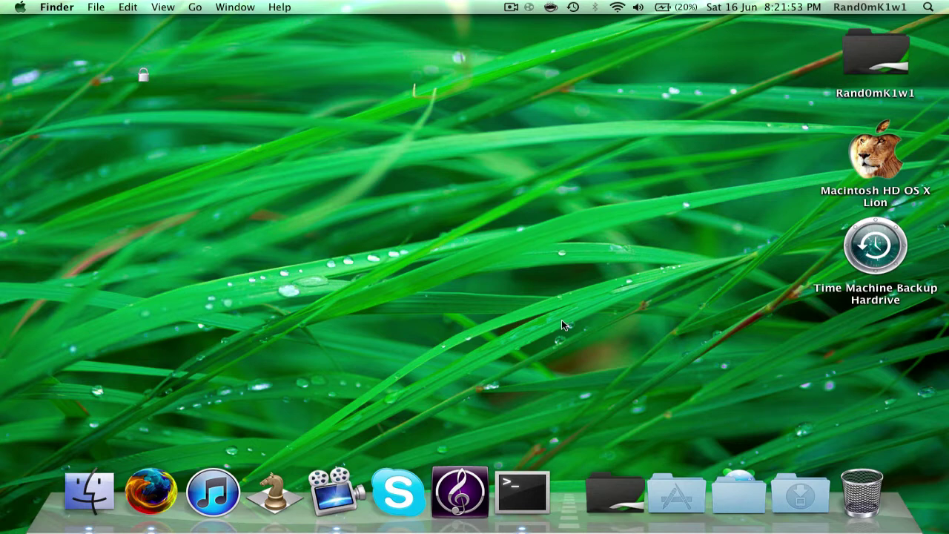
- Marquee-select all three desktop icons, then select each individually and clear the selection
left_click_drag(578, 353, 886, 34)
left_click(786, 72)
left_click(882, 57)
left_click(866, 165)
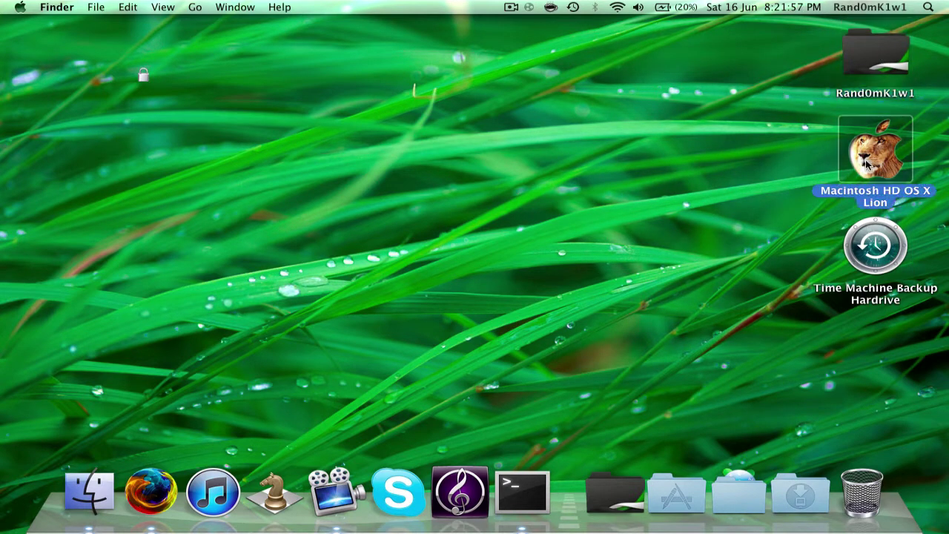
left_click(882, 264)
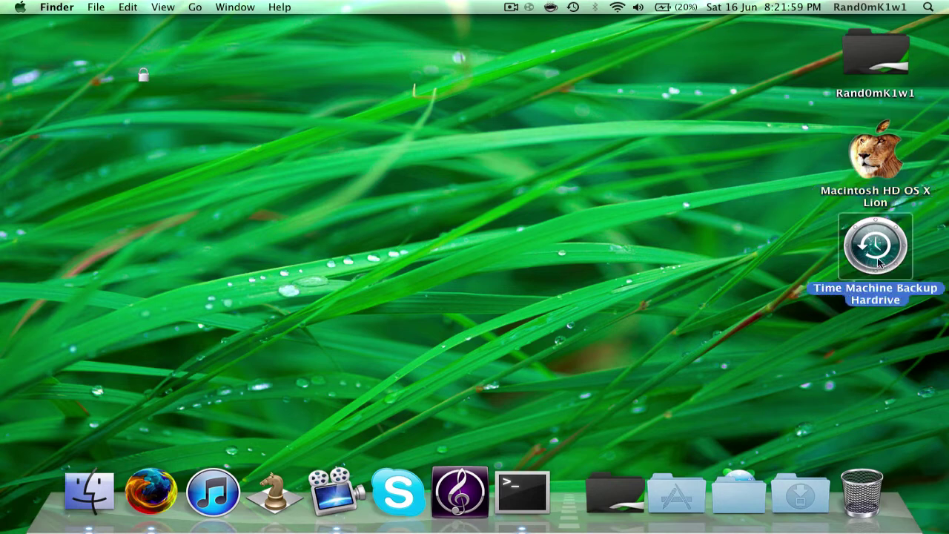
left_click(537, 253)
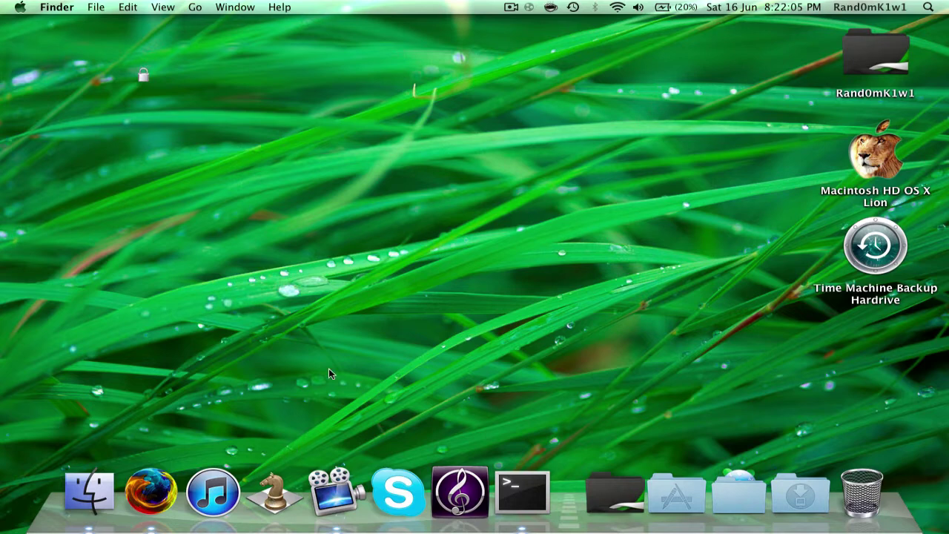
left_click_drag(329, 368, 236, 226)
- Create a new desktop folder named 'test'
right_click(736, 59)
left_click(746, 66)
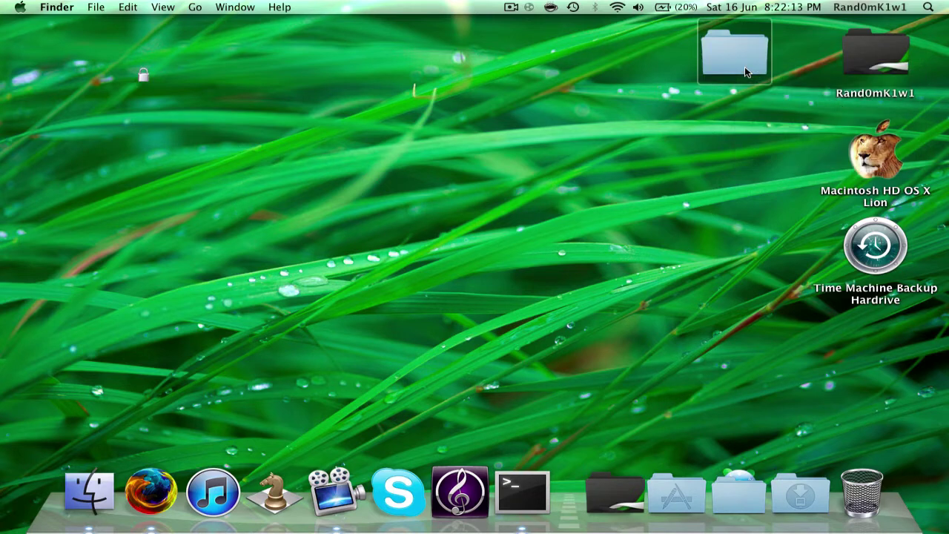
type("test")
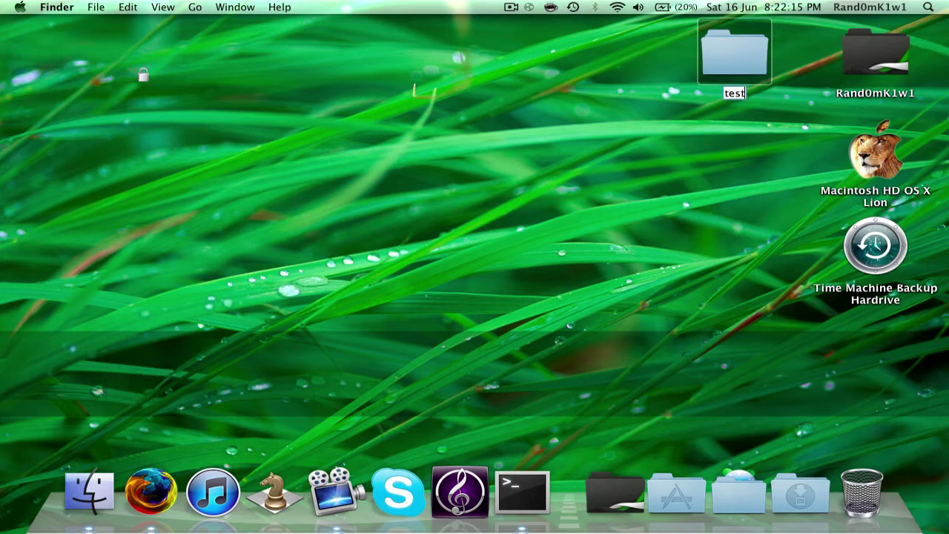
key("Return")
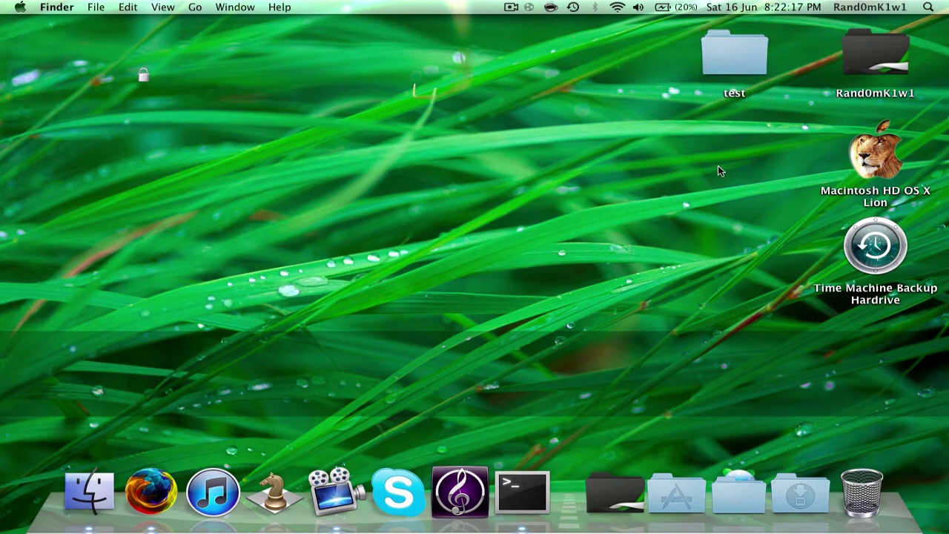
- Open the Applications folder from the Dock stack in a Finder window
left_click(733, 44)
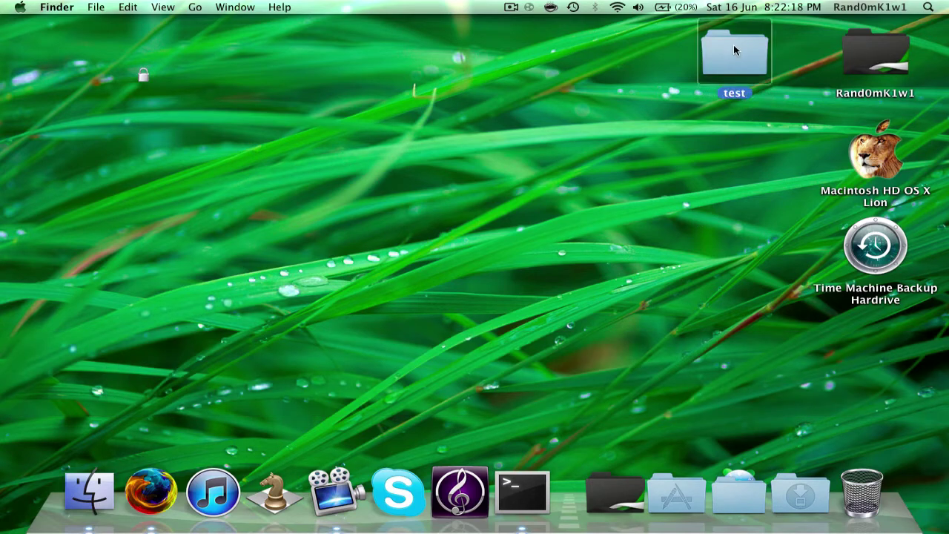
left_click(661, 477)
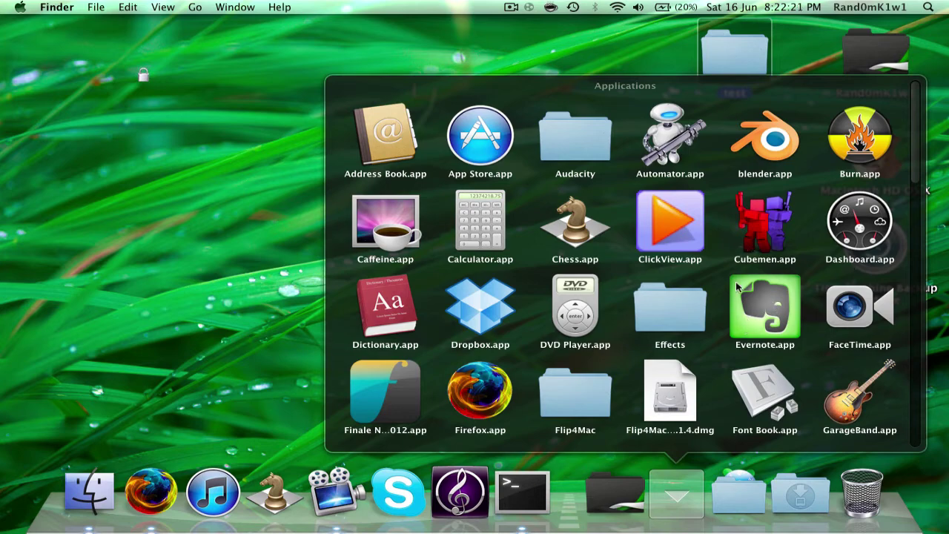
scroll(730, 239, "down", 5)
scroll(730, 238, "down", 10)
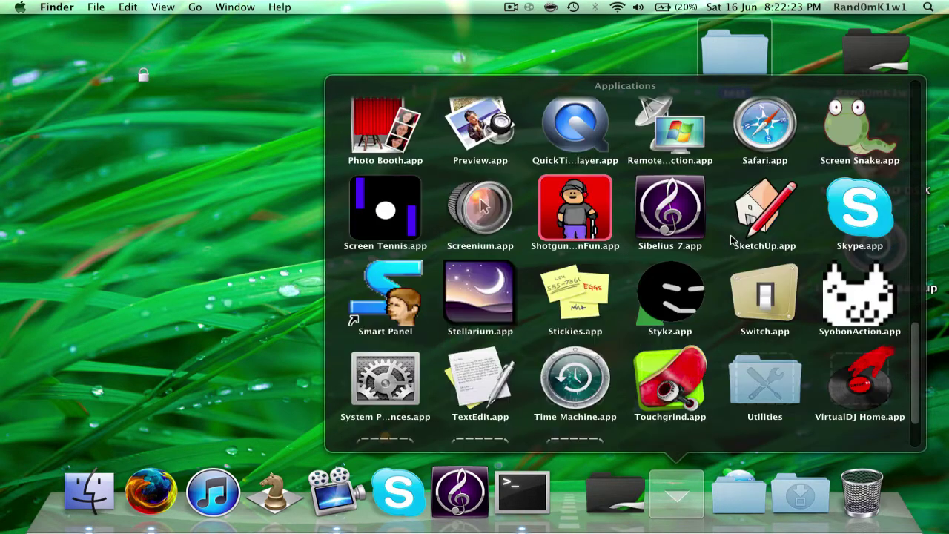
left_click(665, 382)
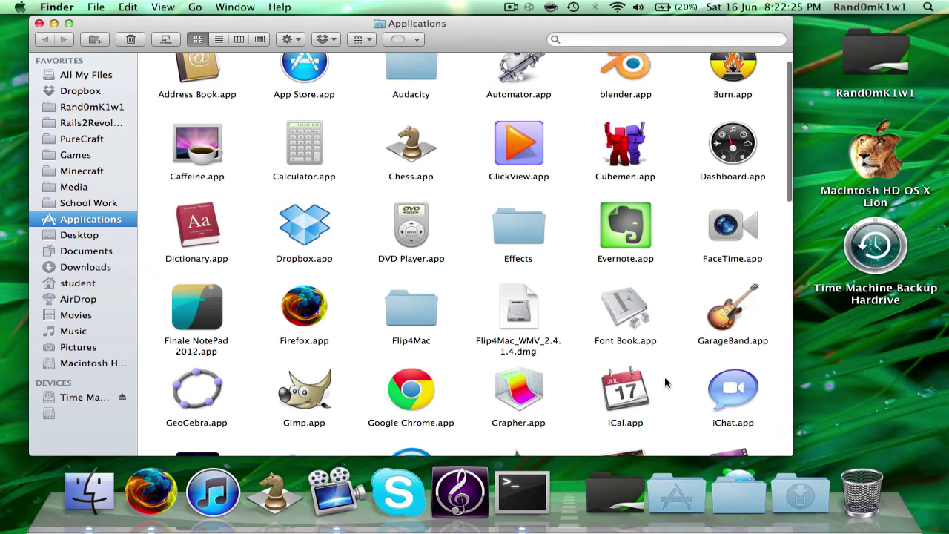
- Show the Info window for Evernote.app and close the Applications window
left_click(620, 226)
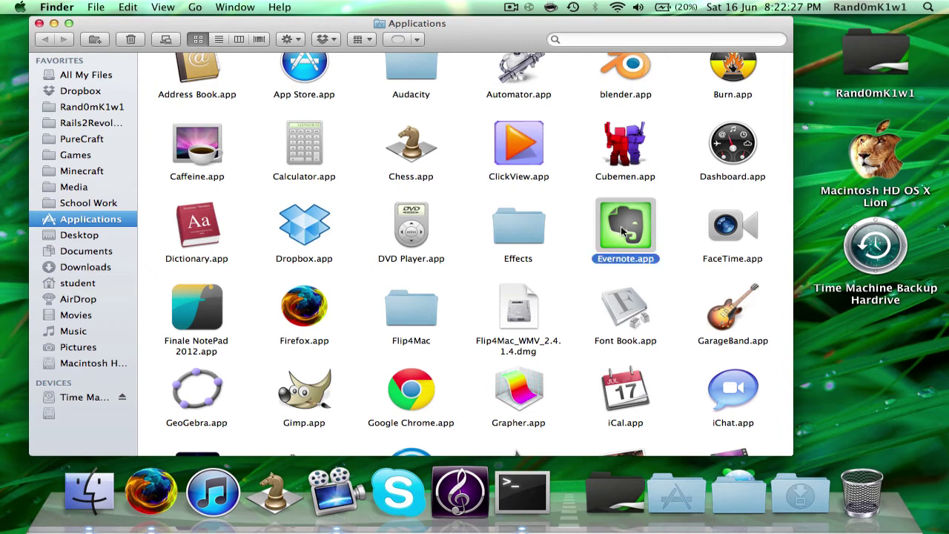
right_click(621, 226)
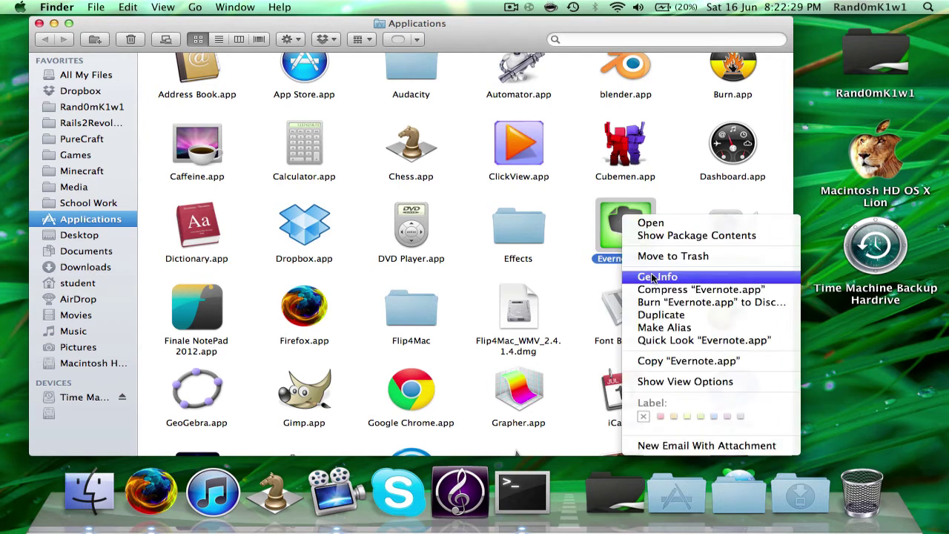
left_click(683, 278)
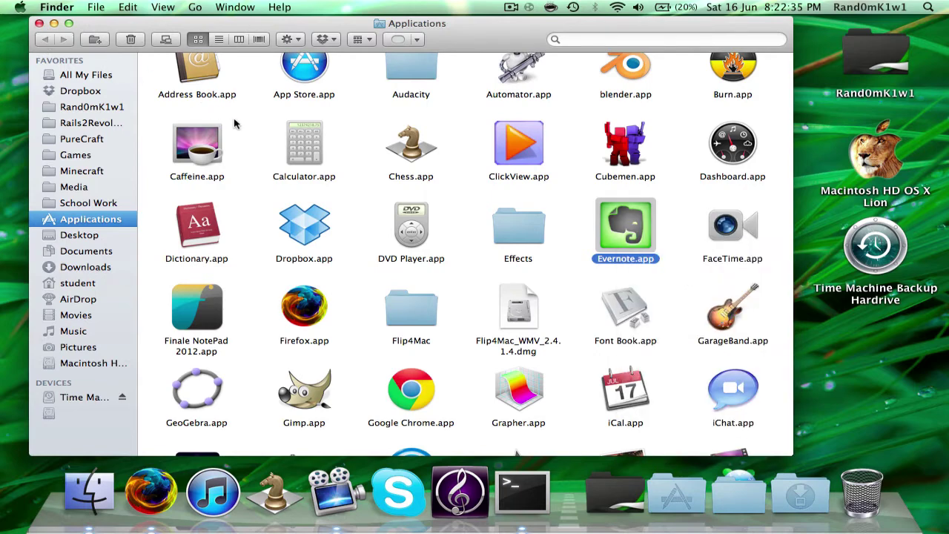
key("super+i")
left_click(222, 21)
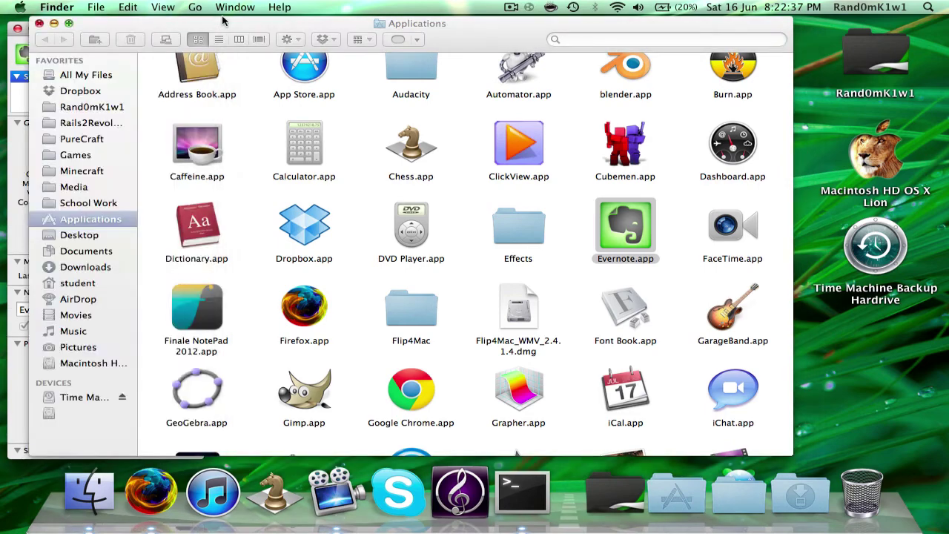
left_click(38, 23)
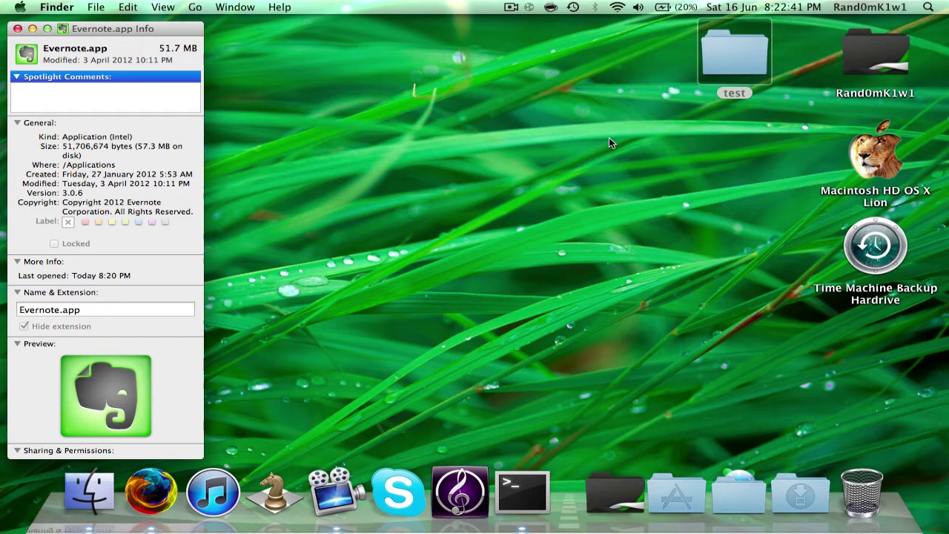
- Open the test folder's Info window and drag Evernote's icon onto its icon
left_click(730, 89)
right_click(734, 63)
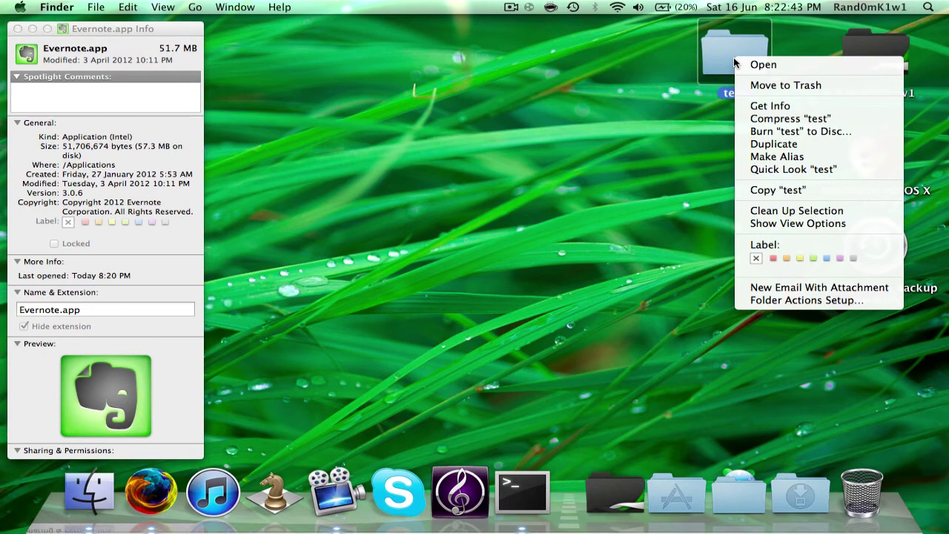
left_click(770, 106)
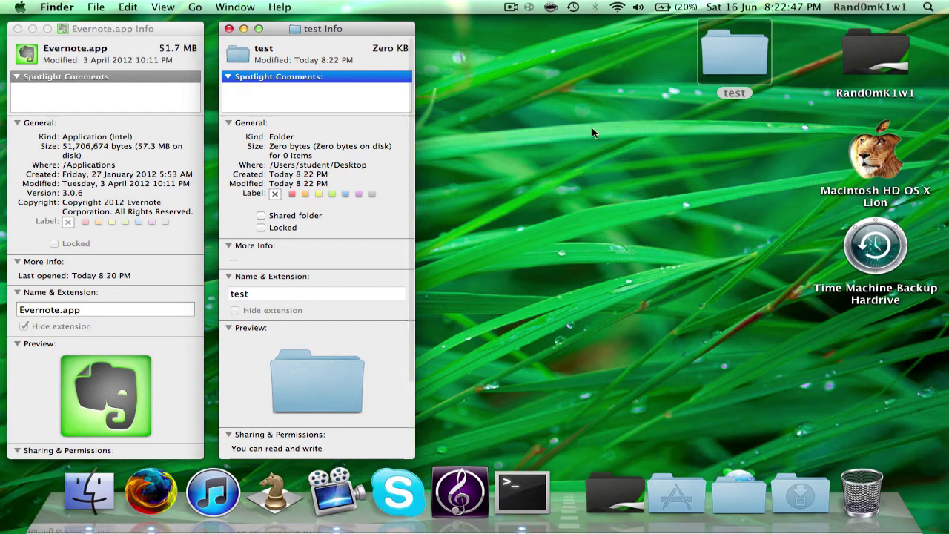
left_click(592, 134)
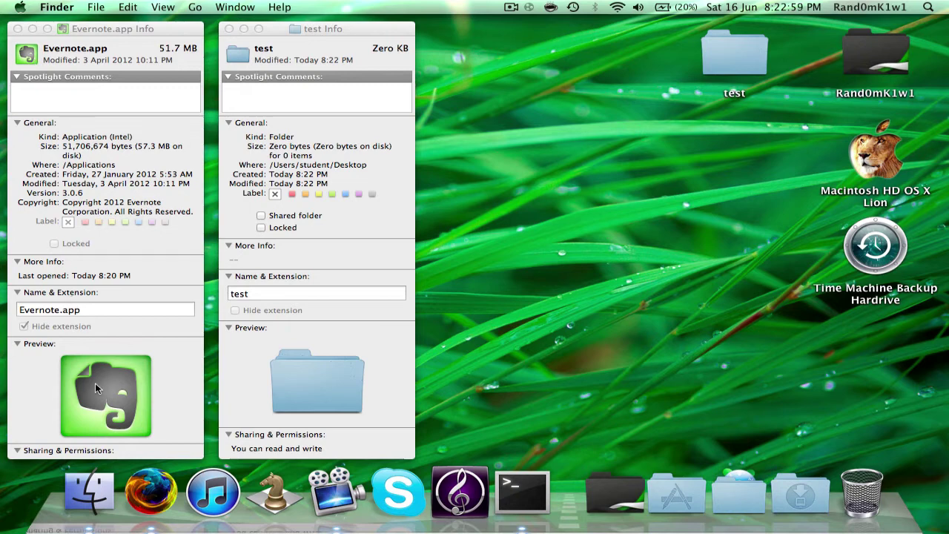
left_click_drag(95, 383, 236, 64)
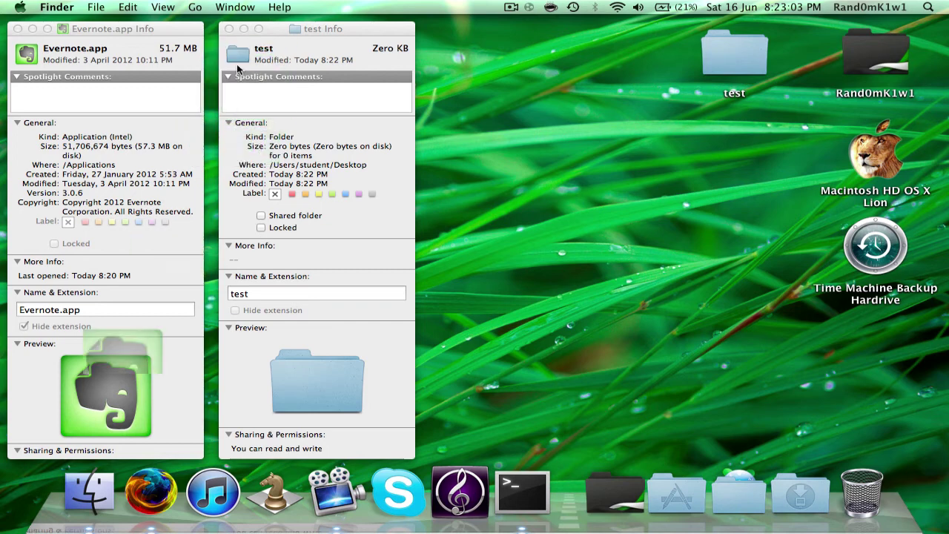
left_click_drag(115, 363, 243, 60)
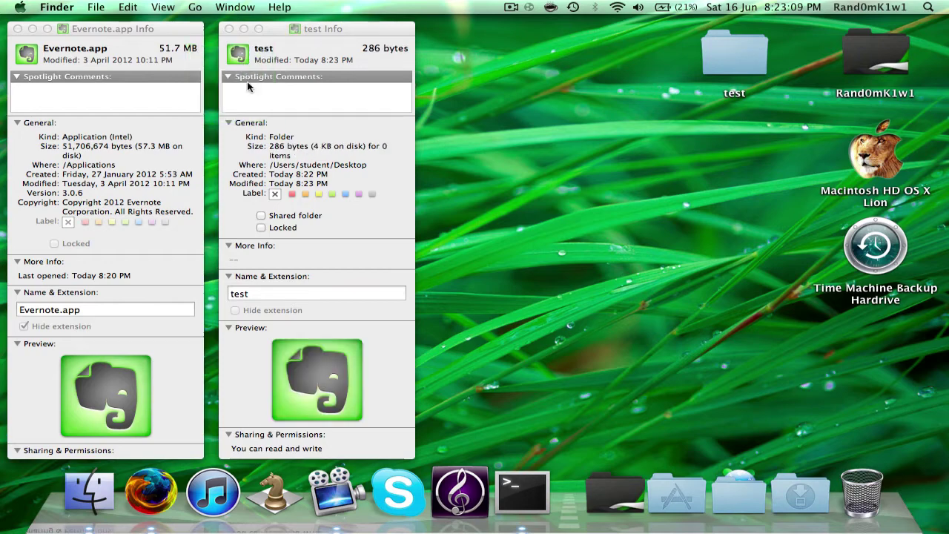
left_click(230, 29)
left_click(17, 29)
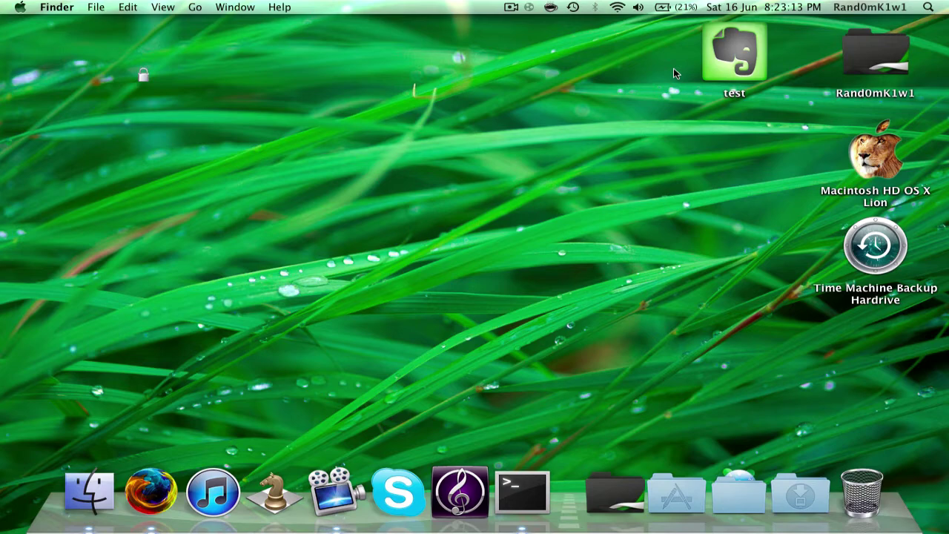
left_click(708, 59)
double_click(708, 58)
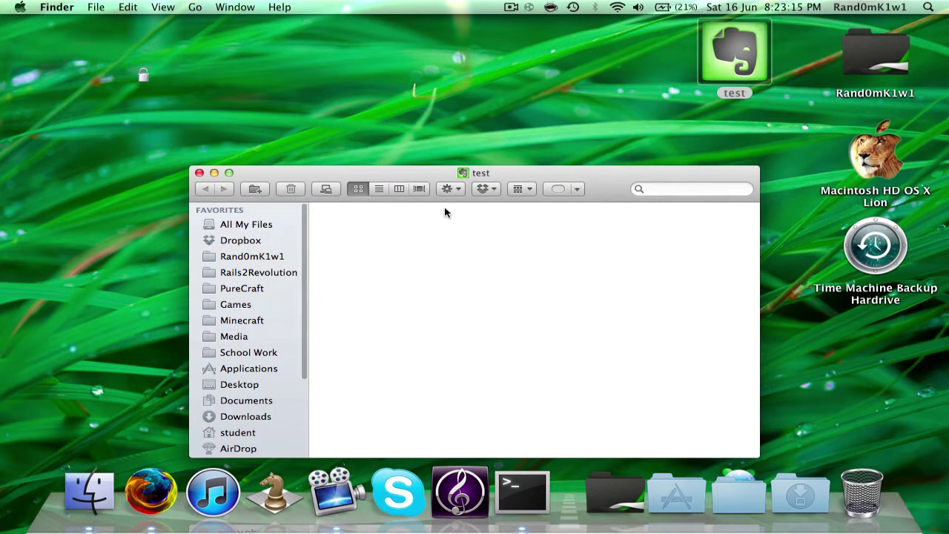
left_click_drag(393, 173, 377, 130)
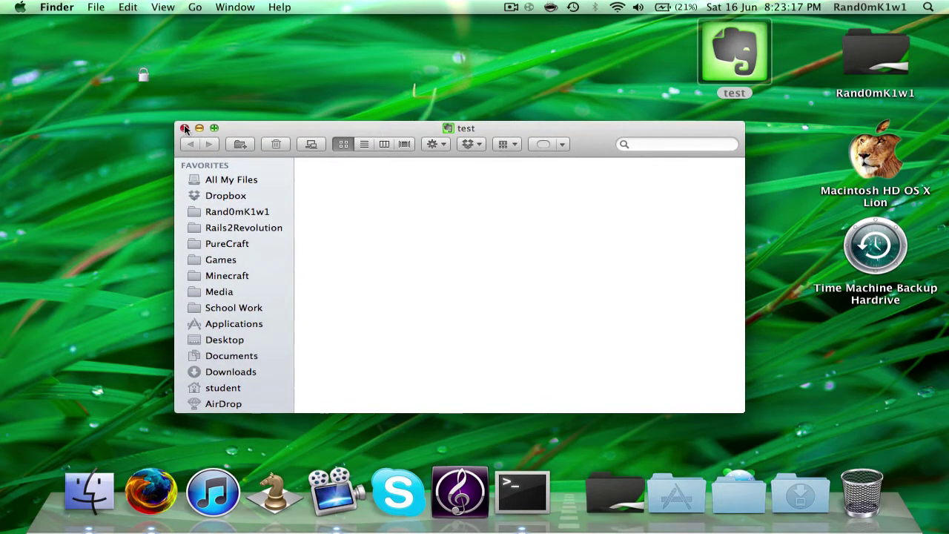
left_click(185, 128)
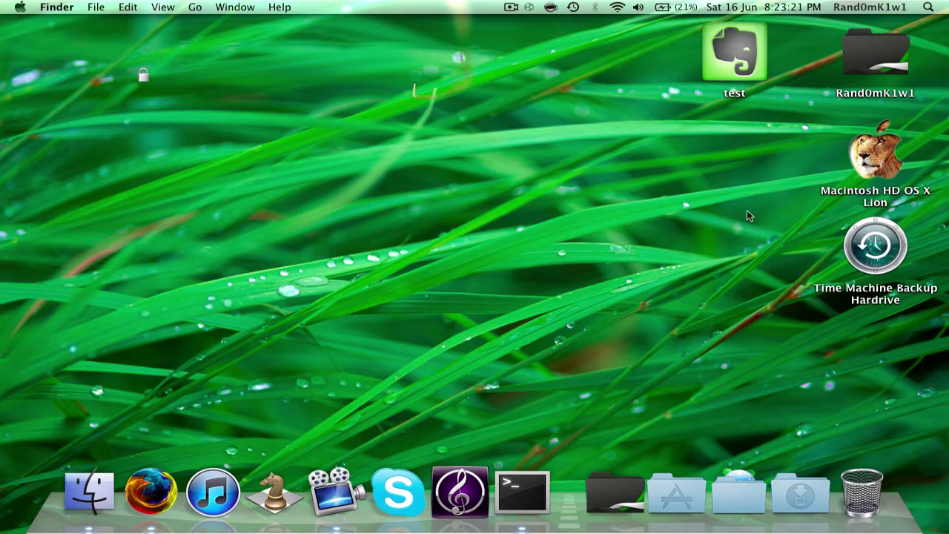
left_click(676, 494)
scroll(682, 261, "down", 10)
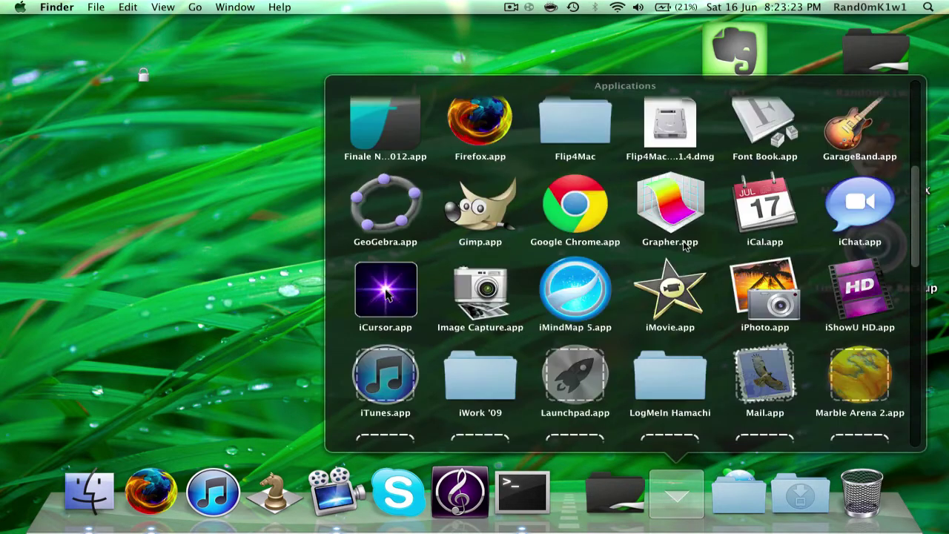
left_click(246, 198)
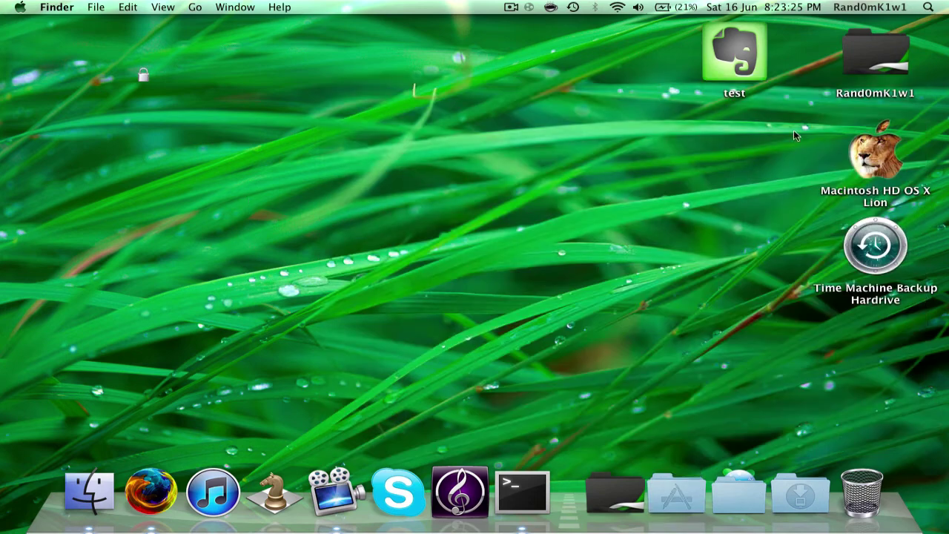
left_click(852, 146)
- Create a second desktop folder named 'test 2'
left_click(681, 168)
right_click(727, 123)
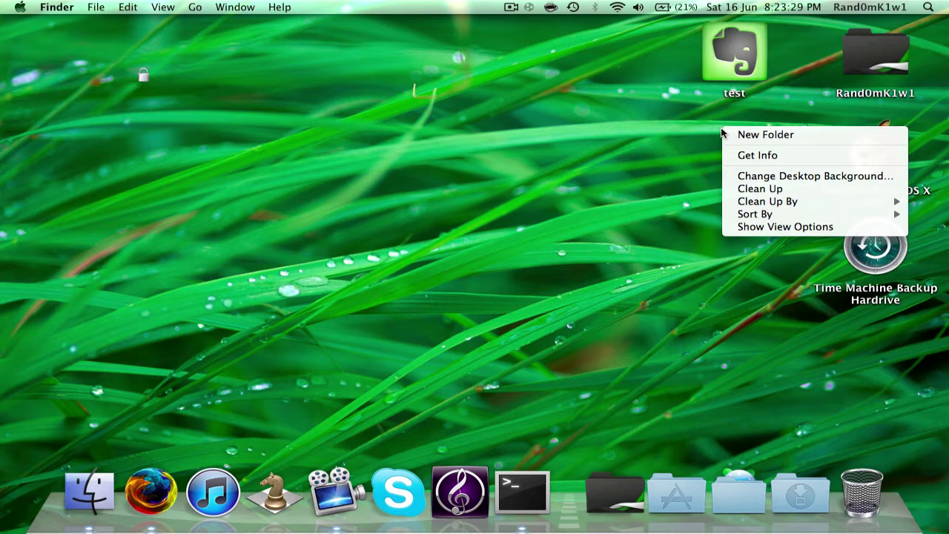
left_click(729, 132)
type("test 2")
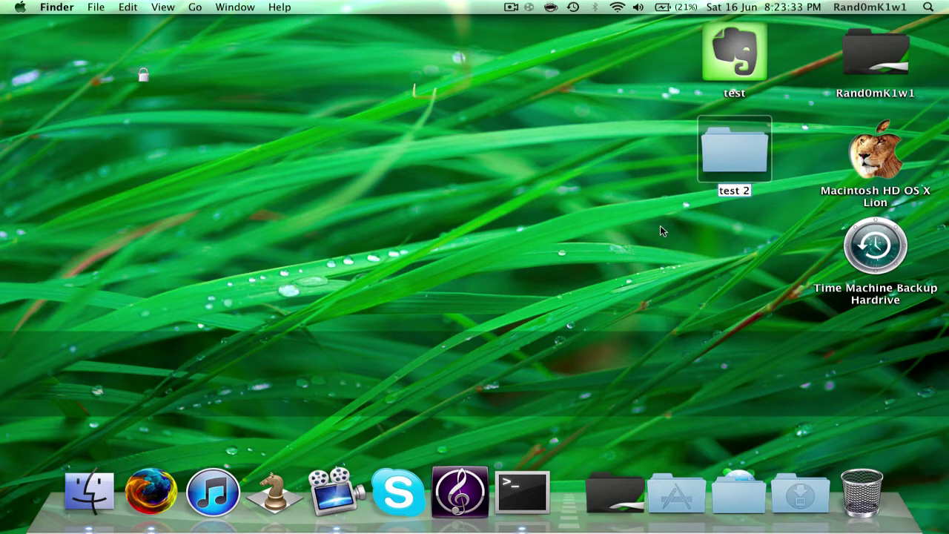
key("Escape")
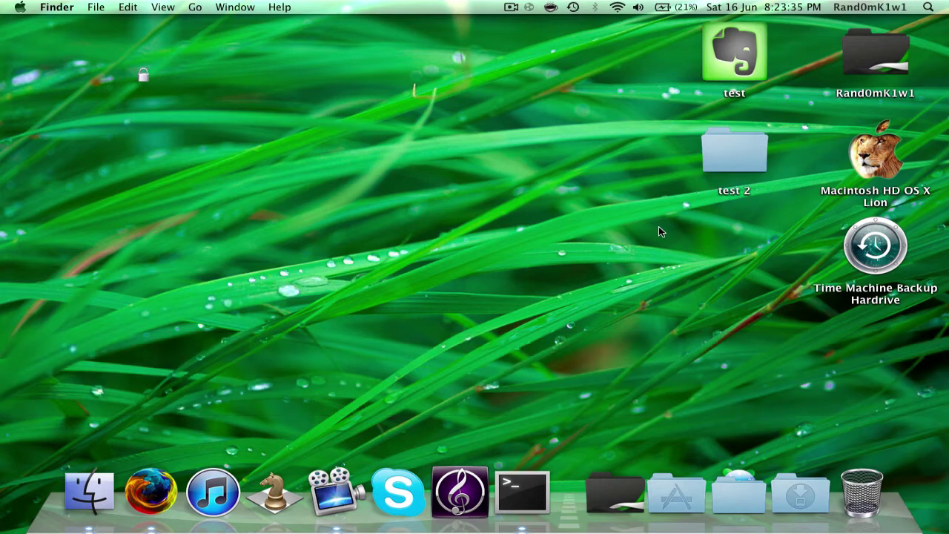
key("ctrl+Left")
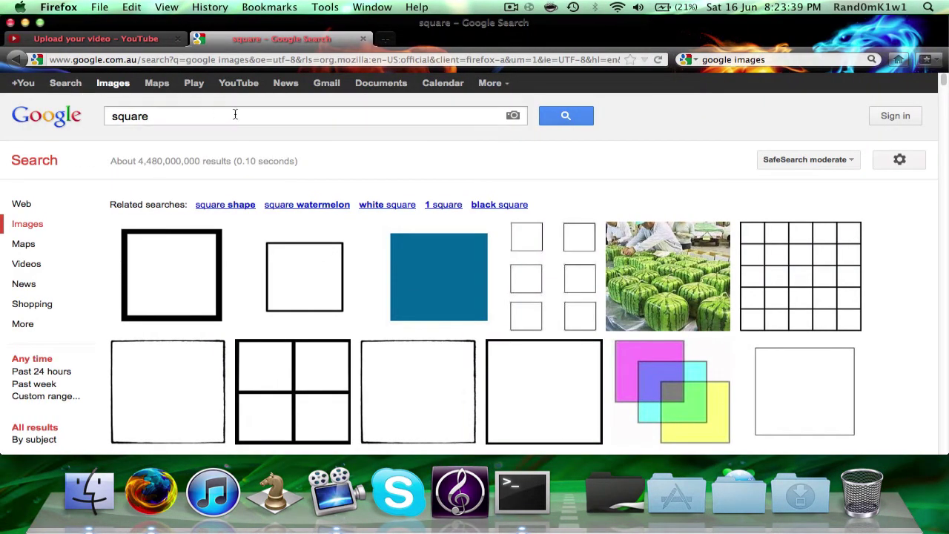
- Copy the overlapping-squares image from the Google Images 'square' results
scroll(716, 239, "down", 4)
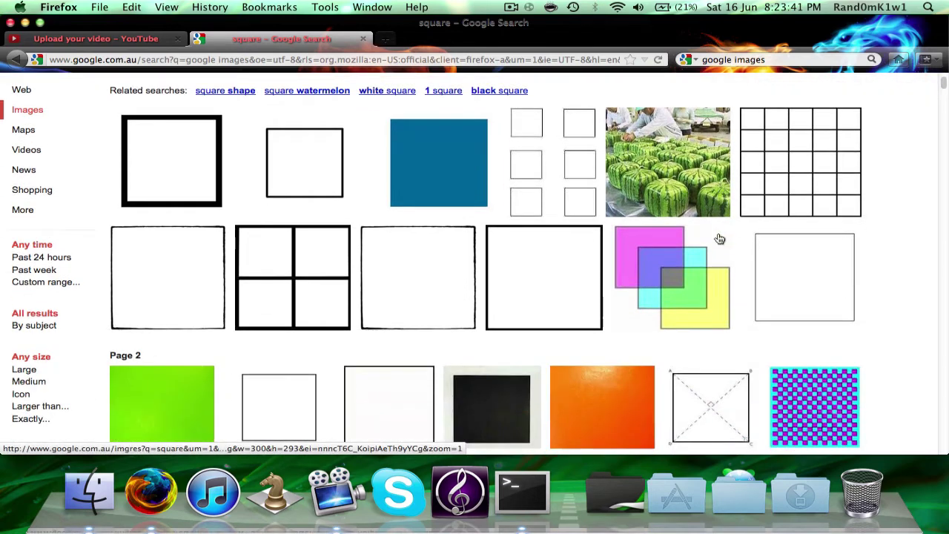
mouse_move(683, 244)
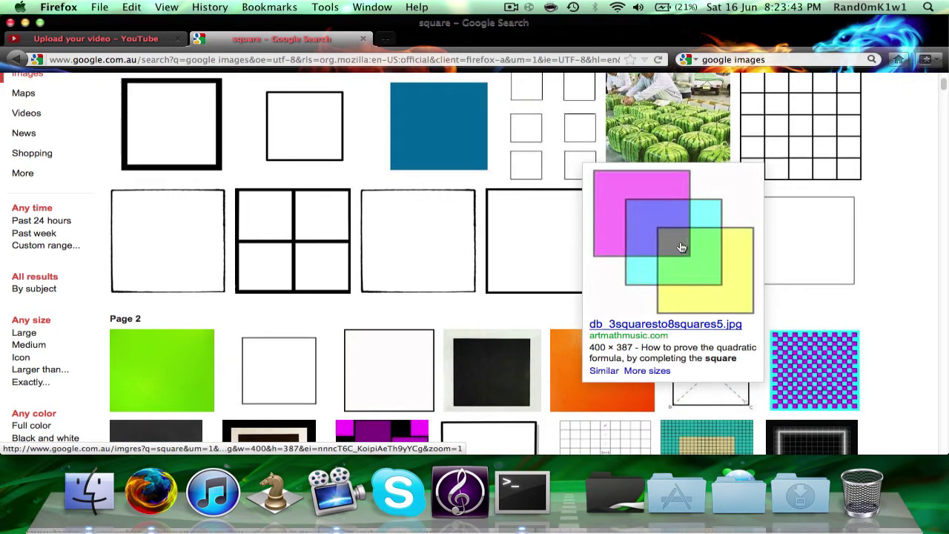
right_click(628, 224)
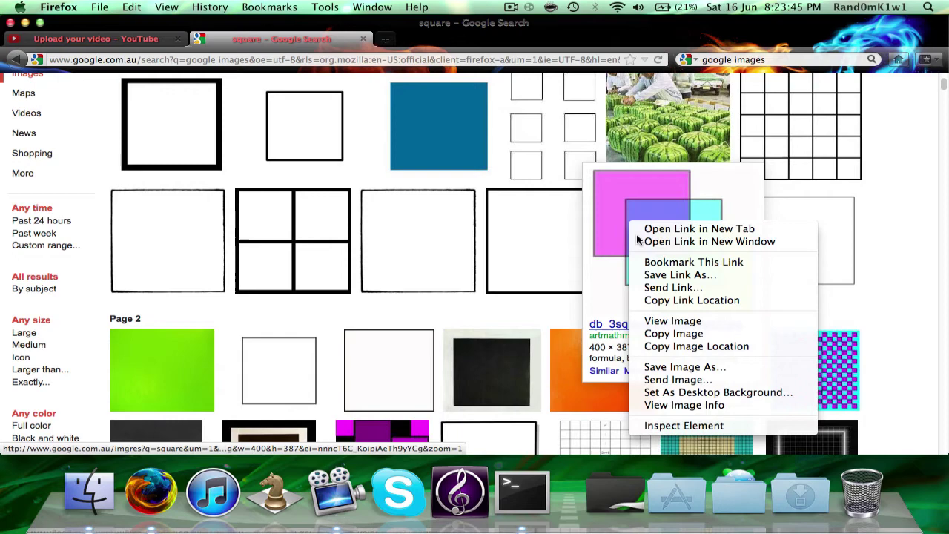
left_click(670, 333)
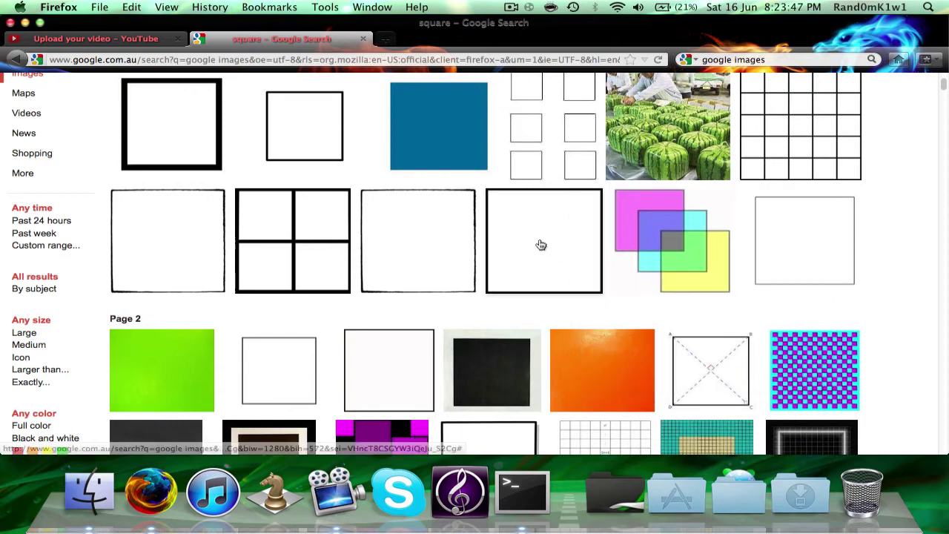
key("ctrl+Right")
- Paste the copied overlapping-squares image as test 2's icon in its Info window
left_click(724, 153)
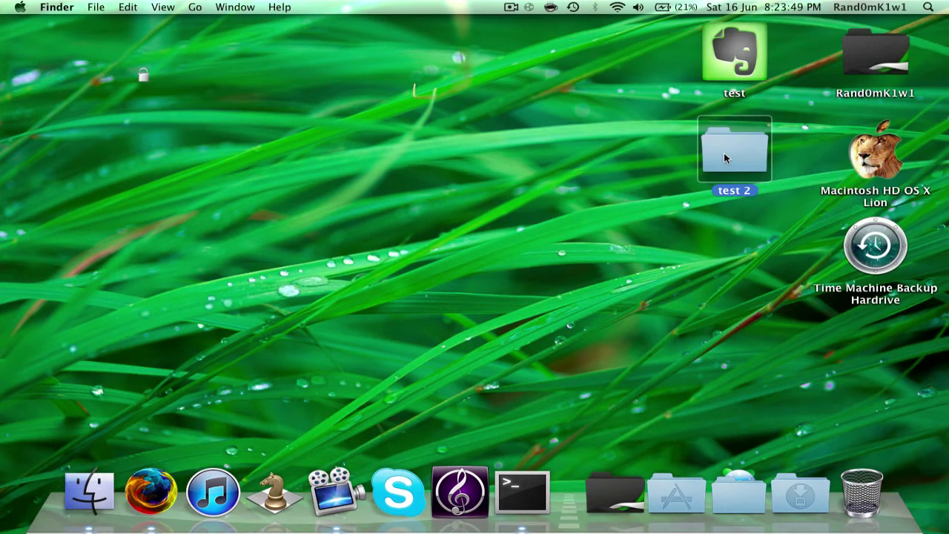
right_click(724, 152)
left_click(749, 201)
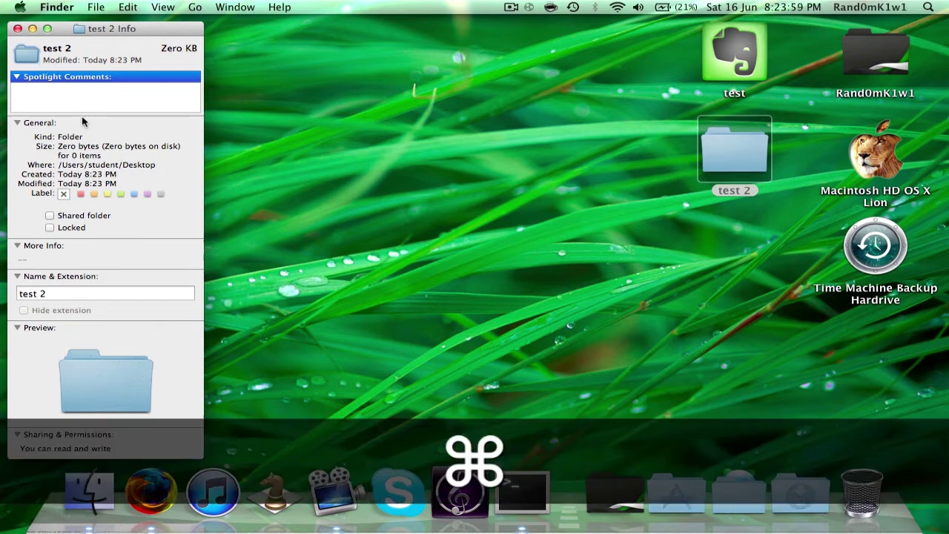
key("super+v")
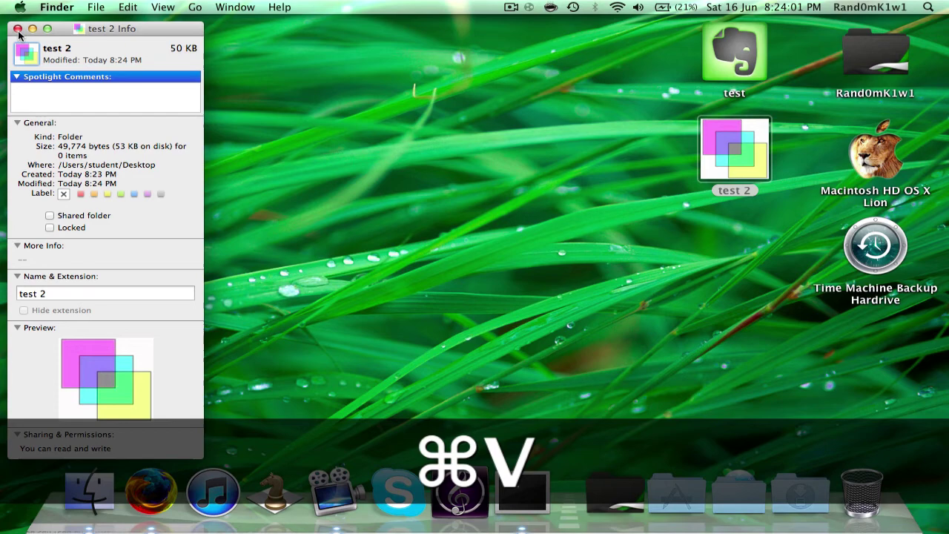
left_click(17, 29)
- Select and deselect test 2 on the desktop to check its new icon
left_click(672, 138)
left_click(730, 148)
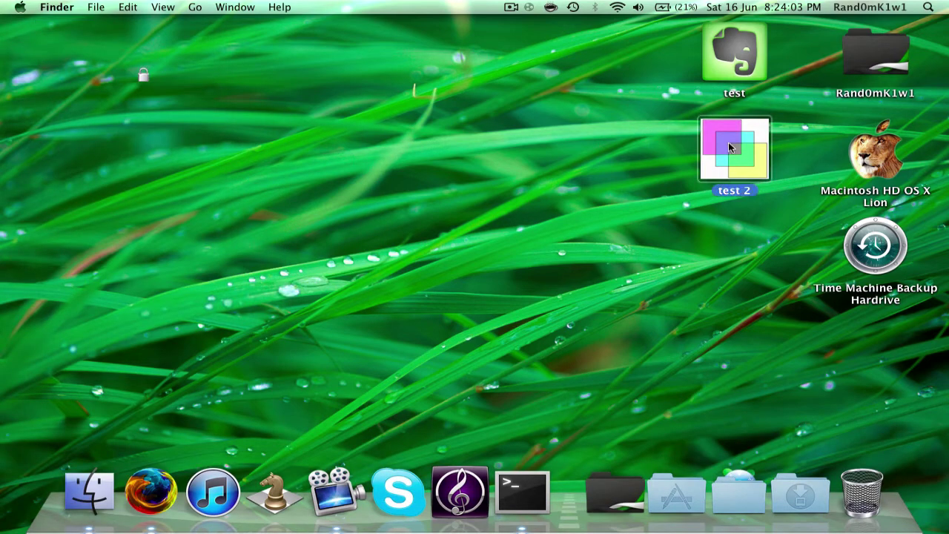
left_click(644, 148)
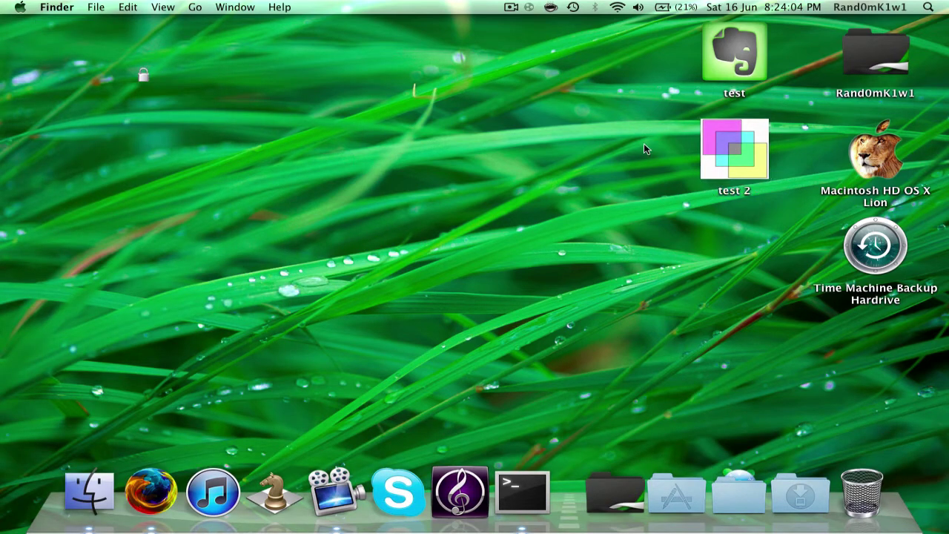
left_click(755, 137)
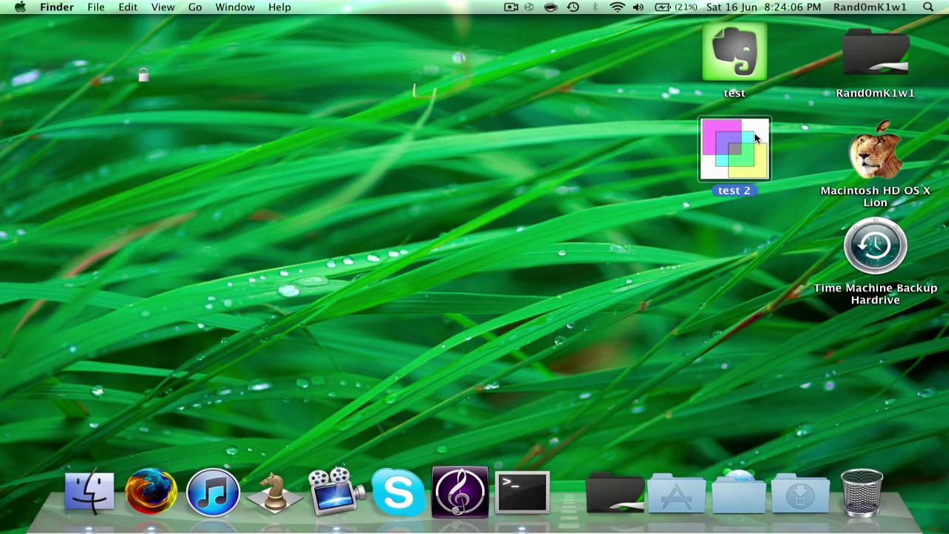
left_click(727, 238)
- Create another desktop folder and name it 'test 3'
right_click(727, 238)
left_click(733, 246)
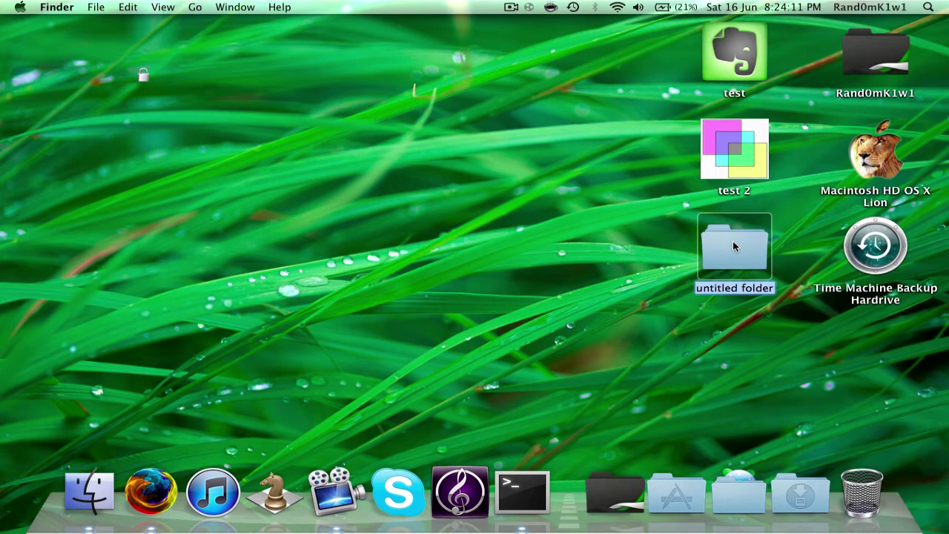
type("test3")
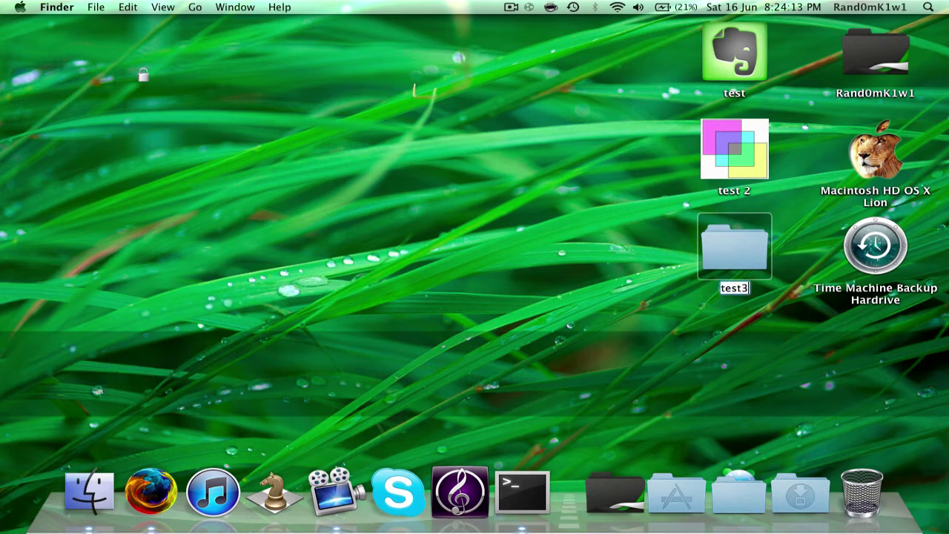
key("BackSpace")
type("3")
left_click(571, 241)
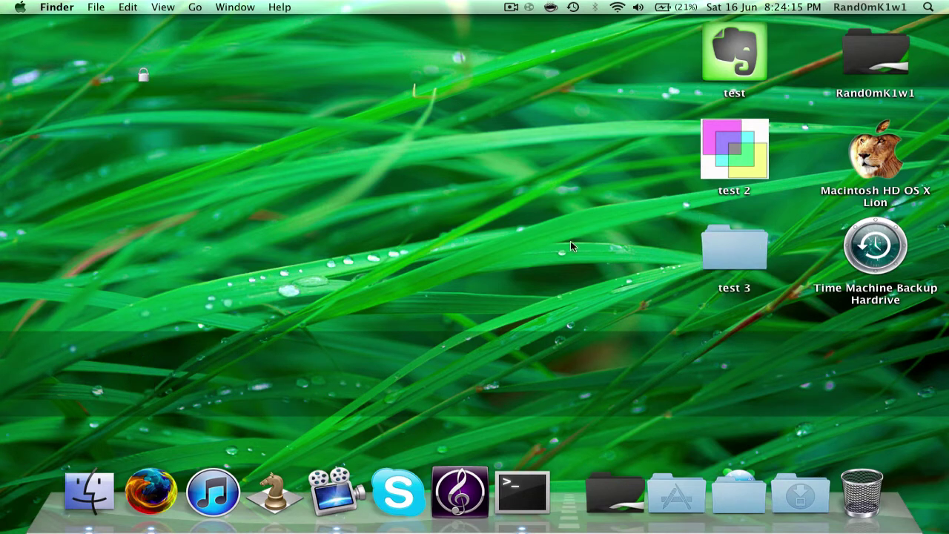
- Choose Save Image As for the overlapping-squares image in Firefox
key("ctrl+Left")
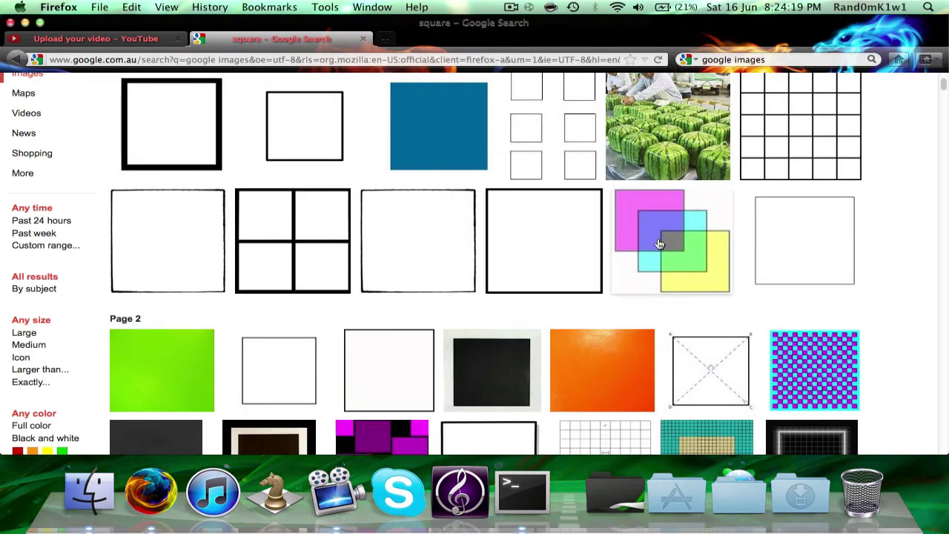
right_click(660, 244)
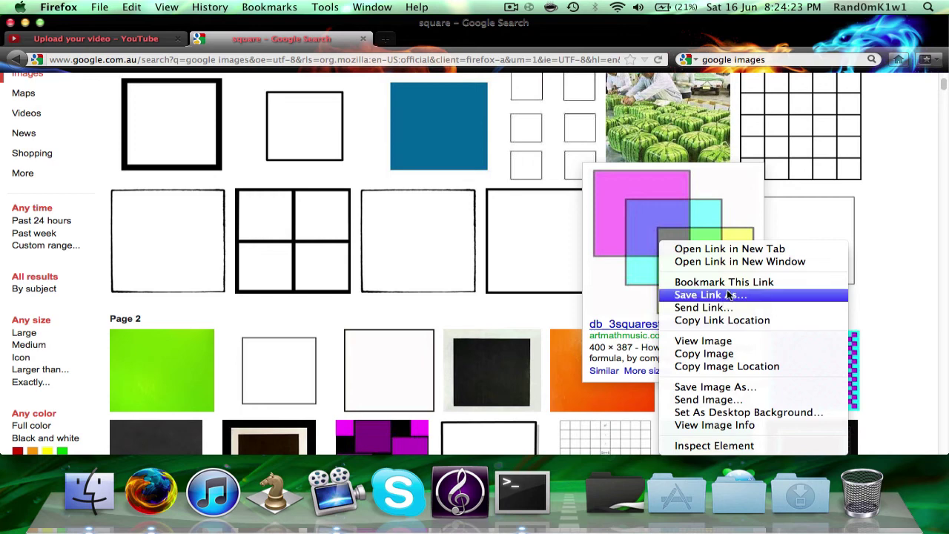
left_click(697, 389)
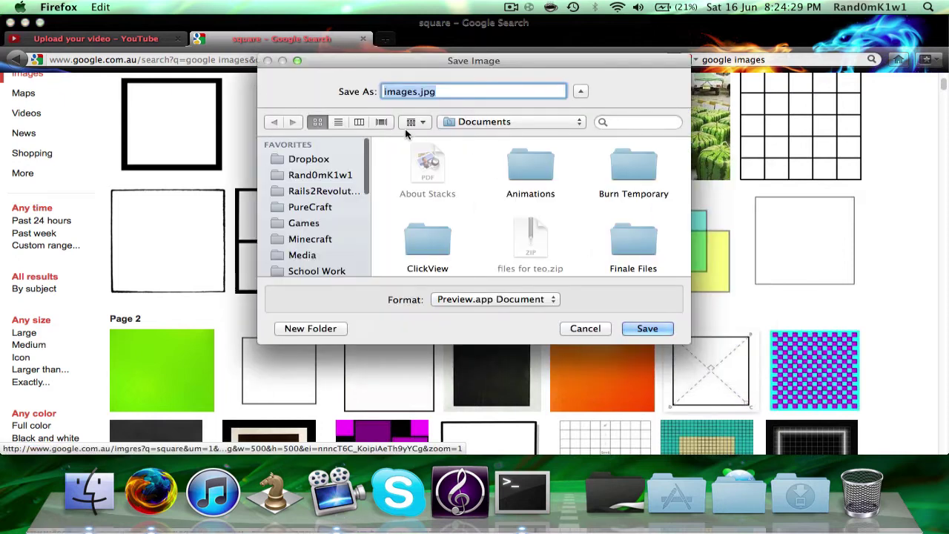
- Save the image into Downloads under the name es.jpg
scroll(314, 190, "down", 5)
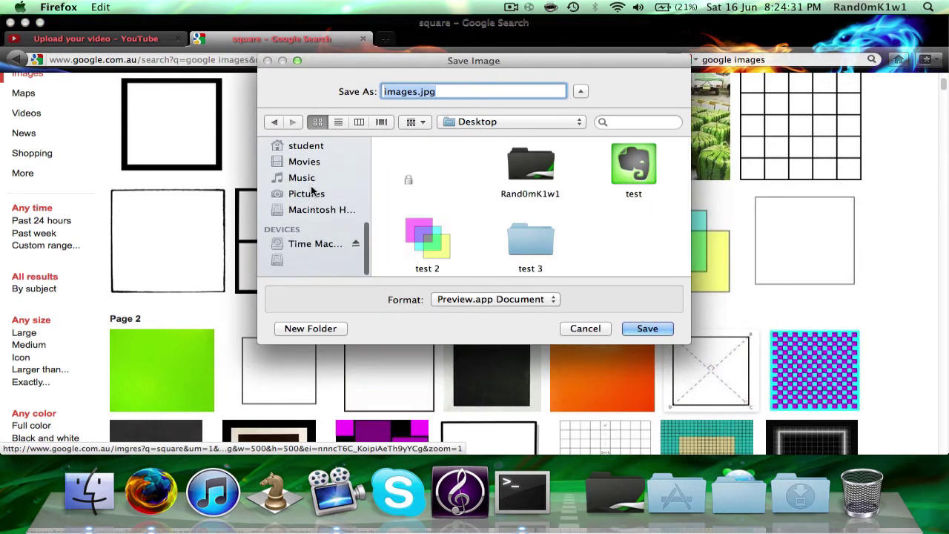
scroll(311, 191, "up", 2)
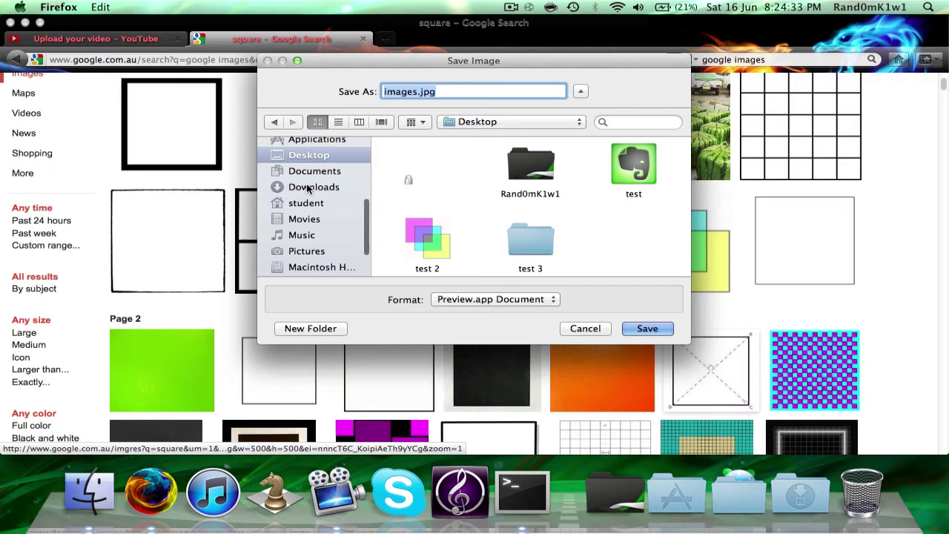
left_click(306, 187)
left_click(406, 95)
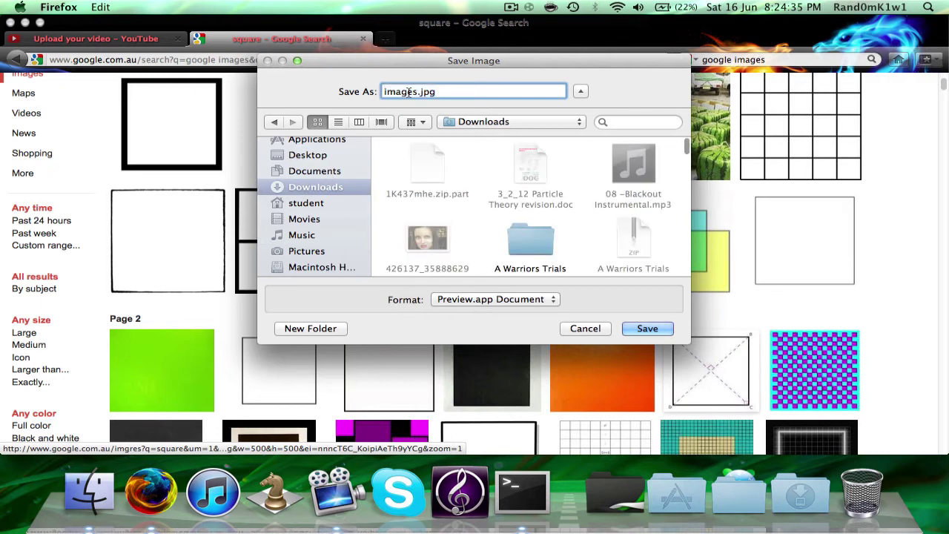
key("BackSpace")
key("BackSpace")
key("BackSpace")
key("BackSpace")
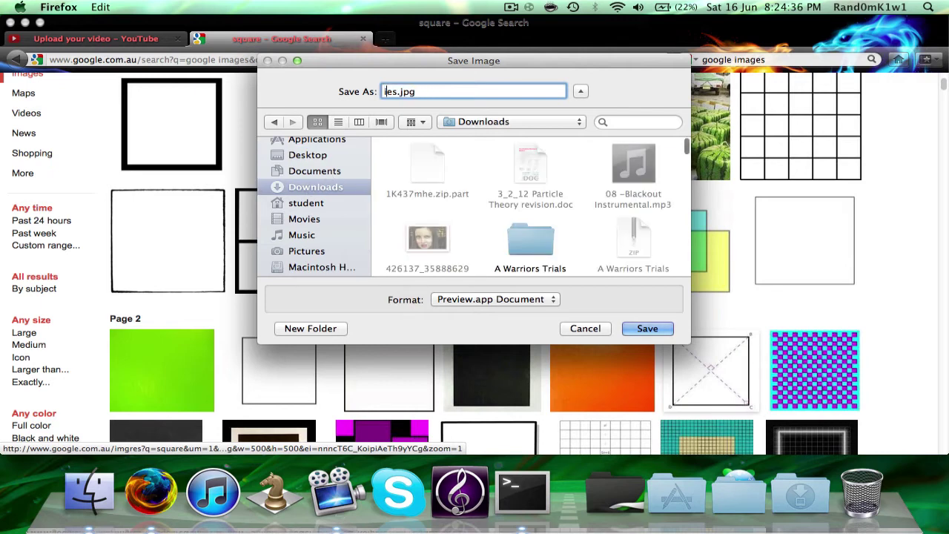
left_click(646, 328)
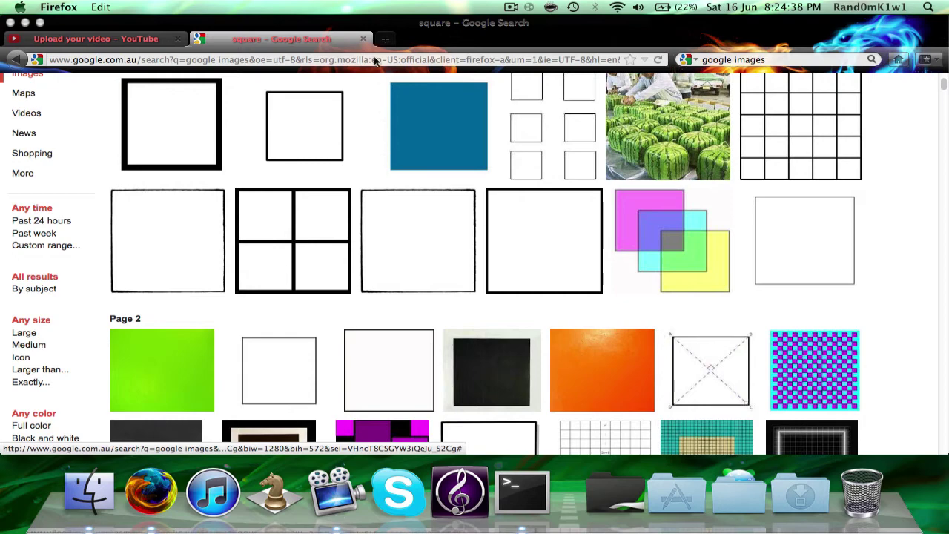
scroll(356, 178, "right", 3)
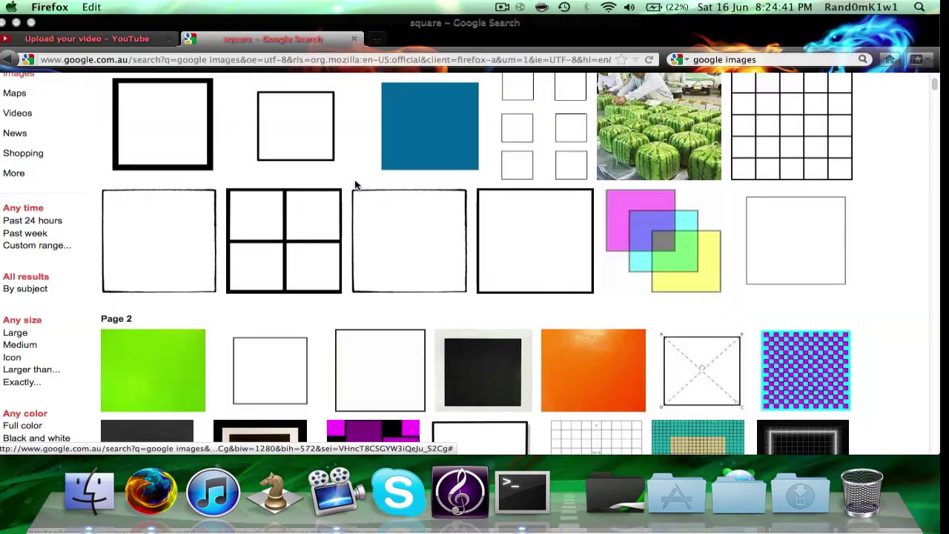
scroll(354, 184, "right", 3)
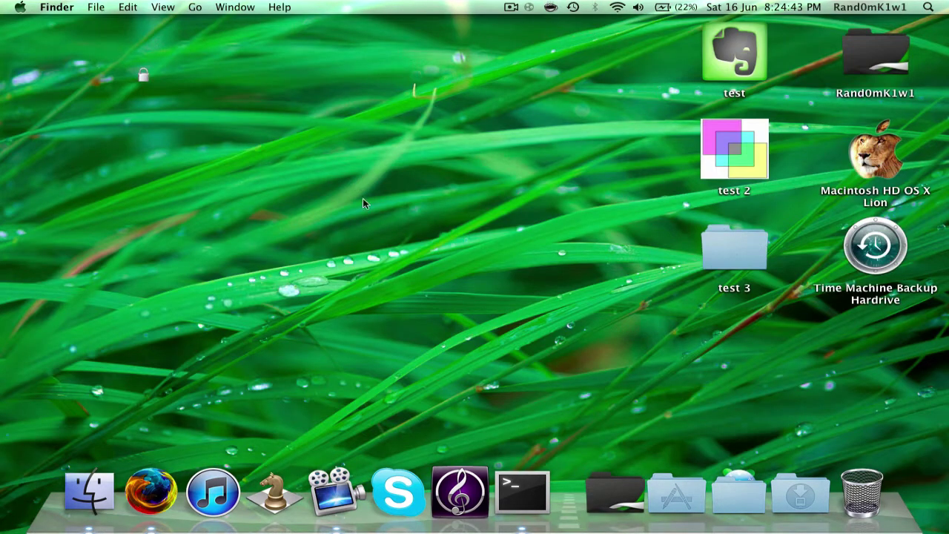
- Open the downloaded es.jpg from the Downloads stack in Preview
left_click(799, 498)
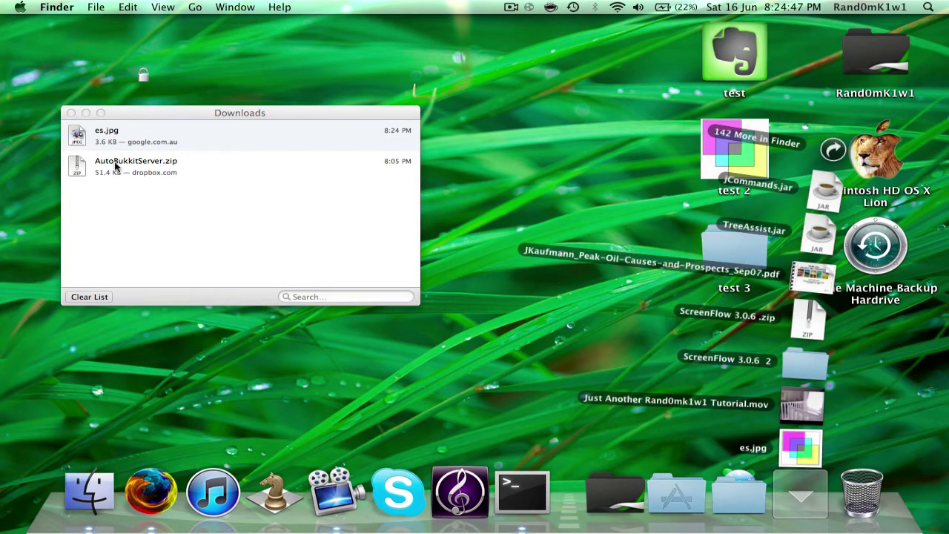
left_click(72, 113)
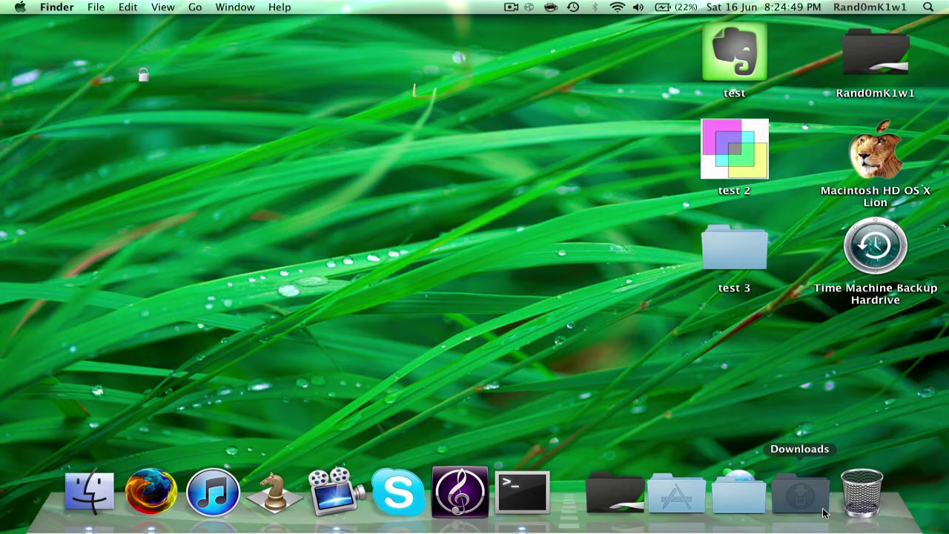
left_click(800, 495)
left_click(805, 453)
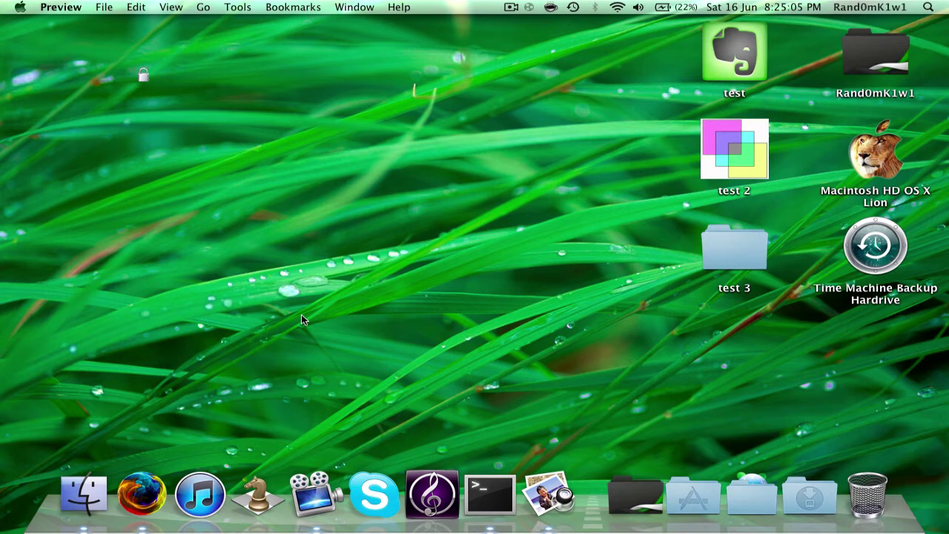
- Reposition the es.jpg Preview window
left_click_drag(186, 27, 282, 64)
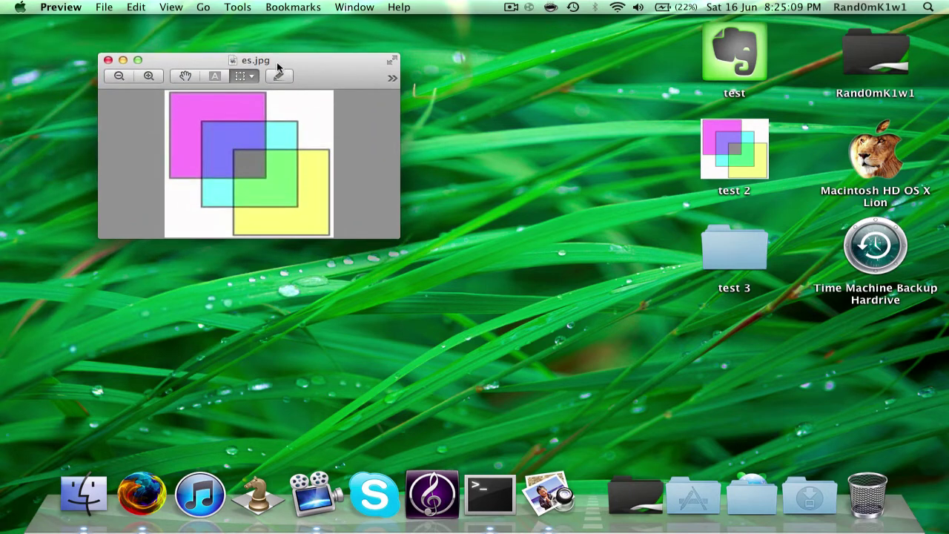
left_click_drag(256, 64, 267, 63)
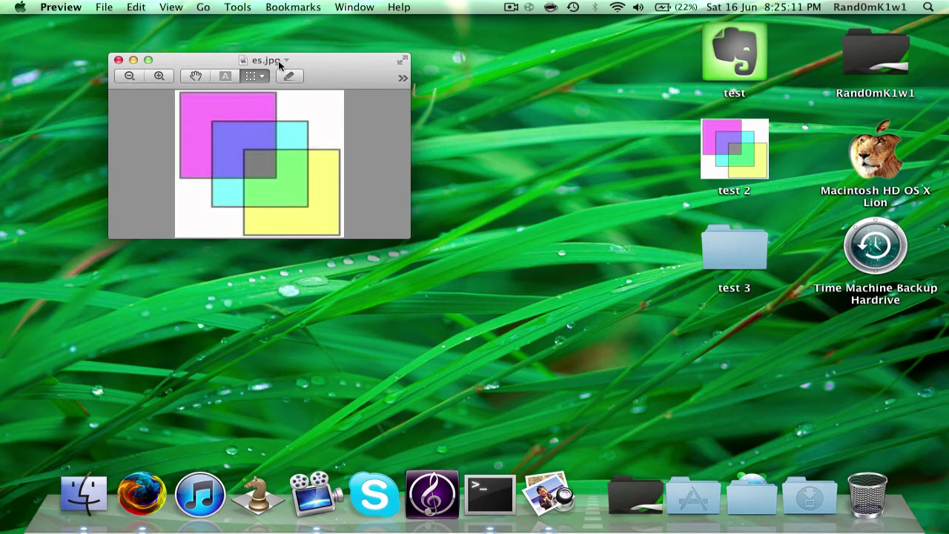
left_click(286, 62)
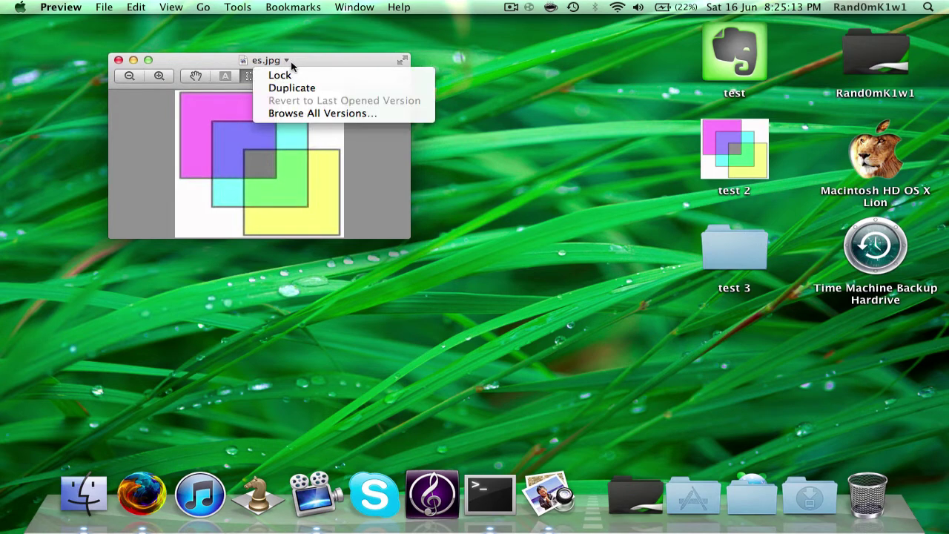
left_click(286, 63)
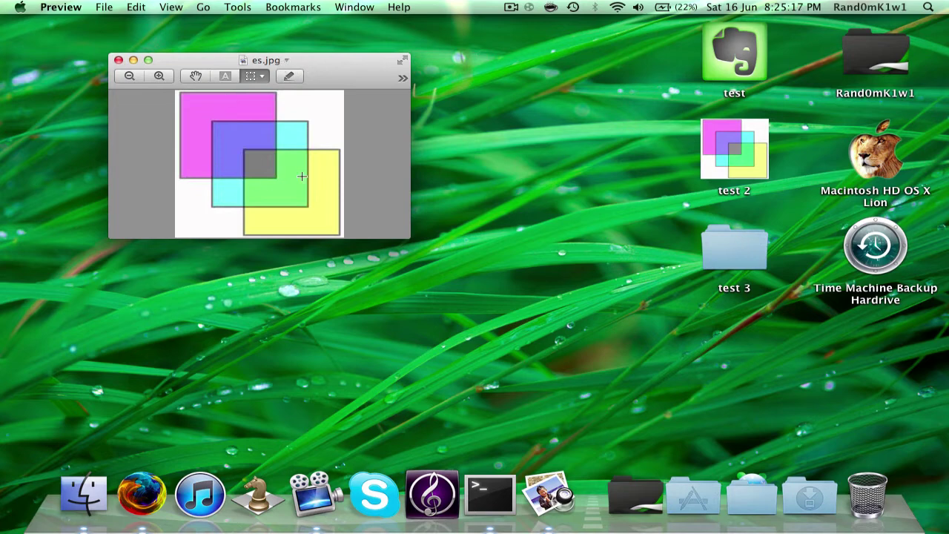
- Delete a small rectangular patch of white near the image's top-right corner
left_click(260, 79)
left_click(272, 94)
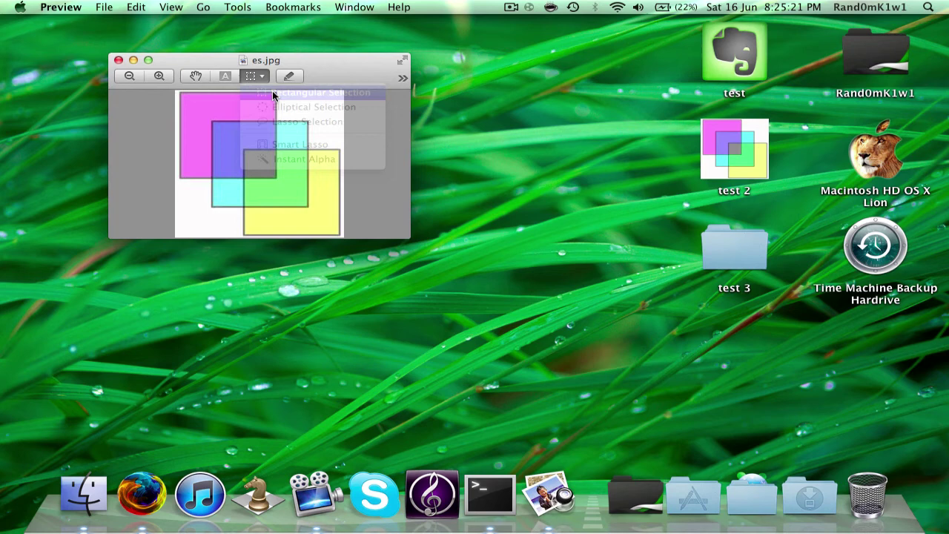
left_click_drag(309, 99, 322, 112)
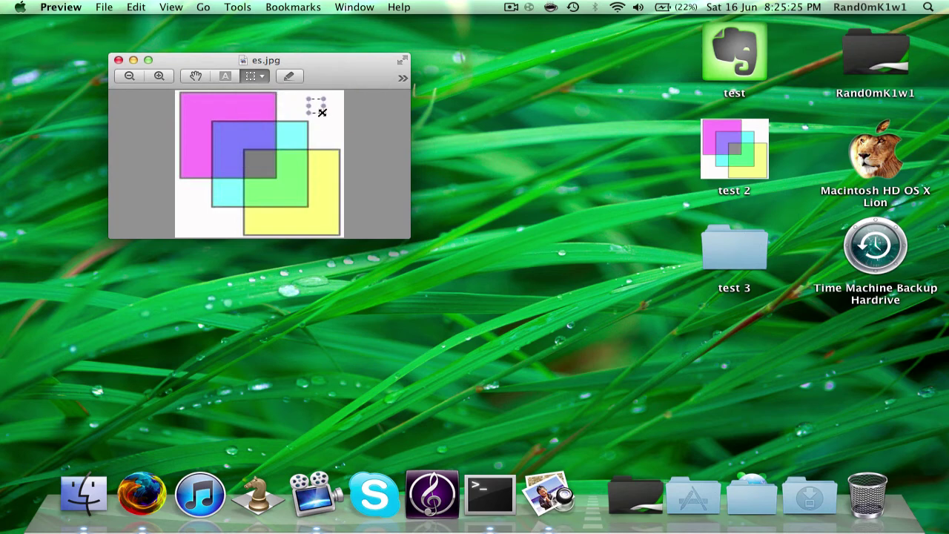
key("BackSpace")
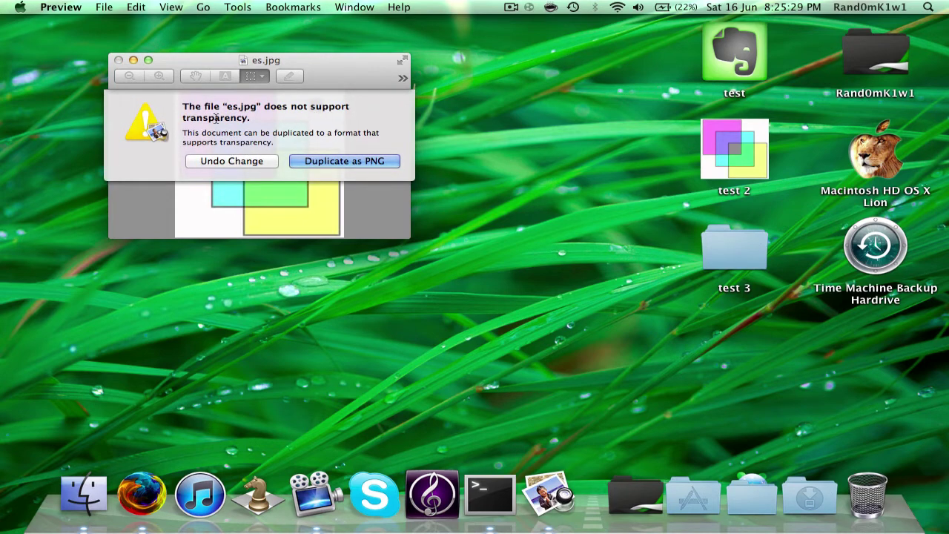
- Duplicate the image as PNG and close the original es.jpg window
left_click(315, 163)
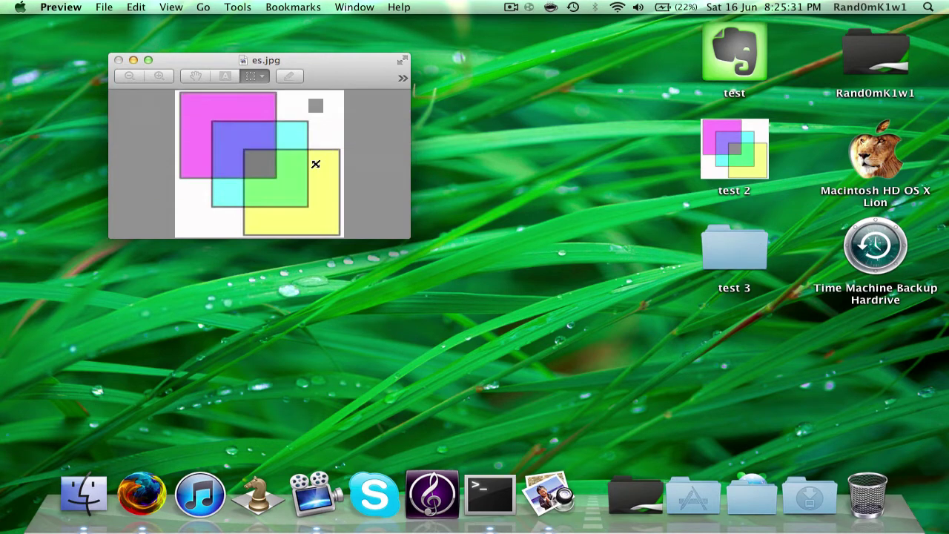
left_click(369, 99)
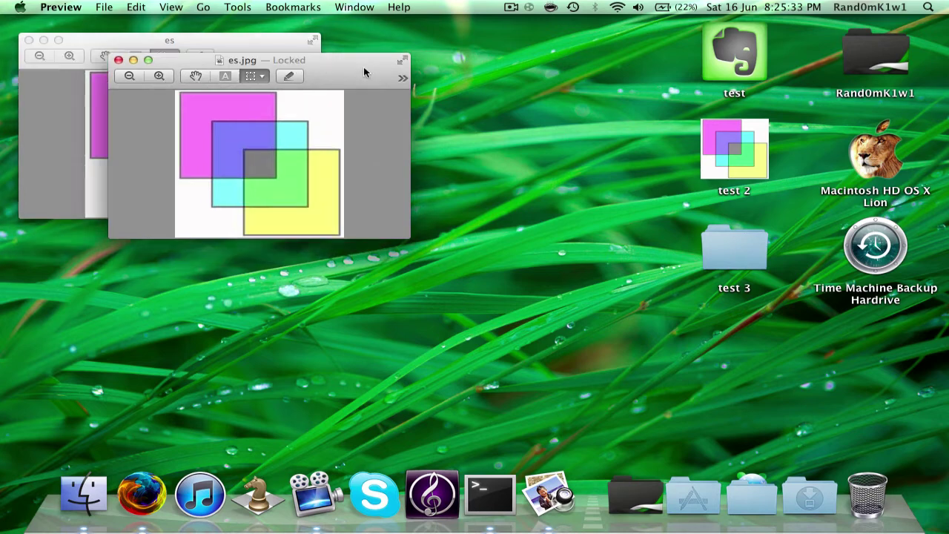
left_click(118, 62)
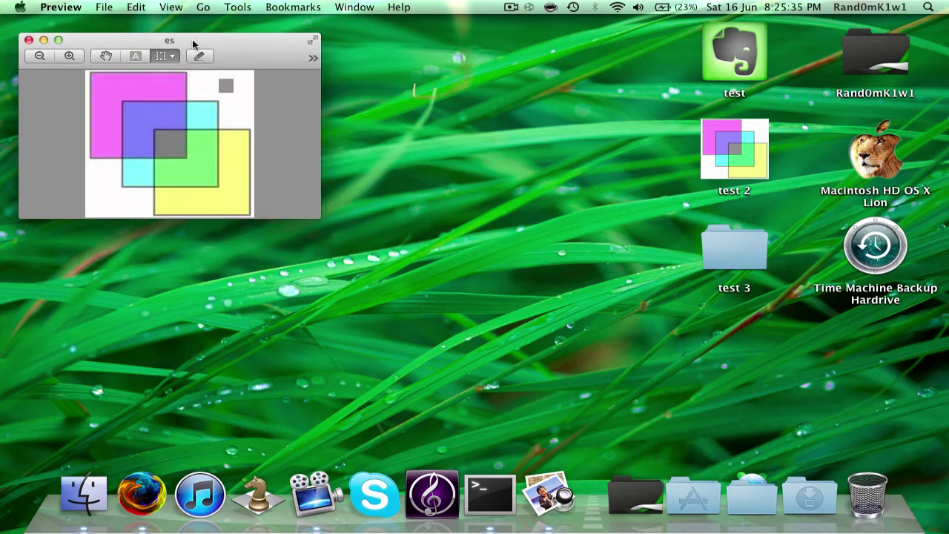
- Remove the es image's white background with Instant Alpha, leaving the coloured squares on transparency
left_click_drag(203, 38, 319, 67)
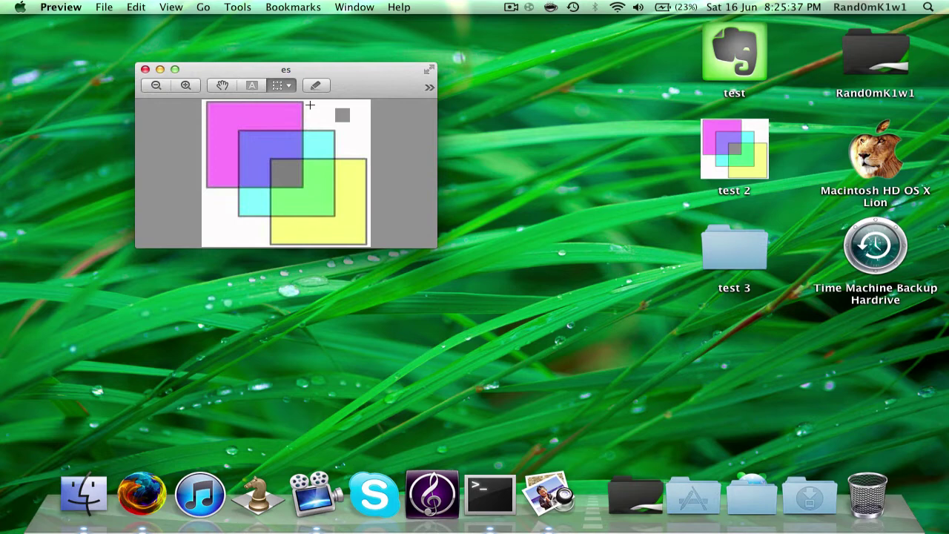
left_click(287, 87)
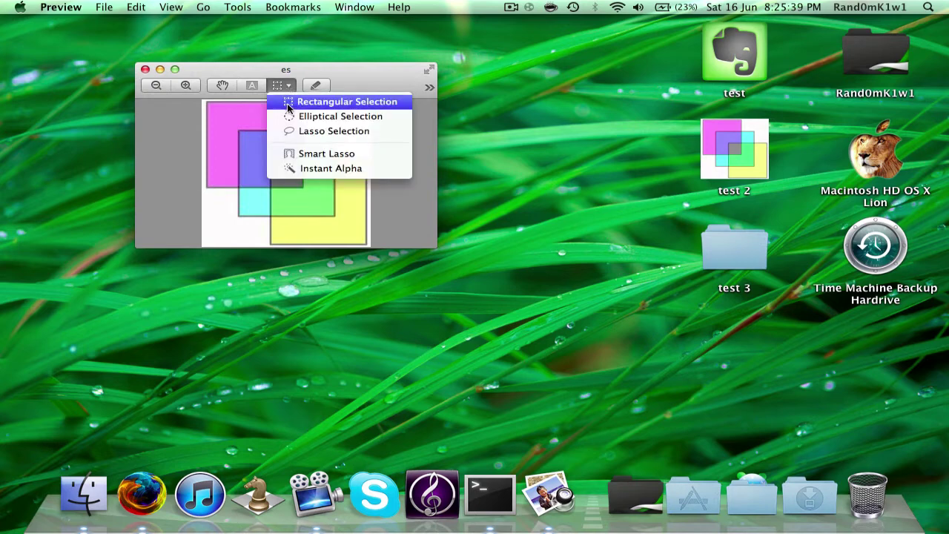
left_click(302, 169)
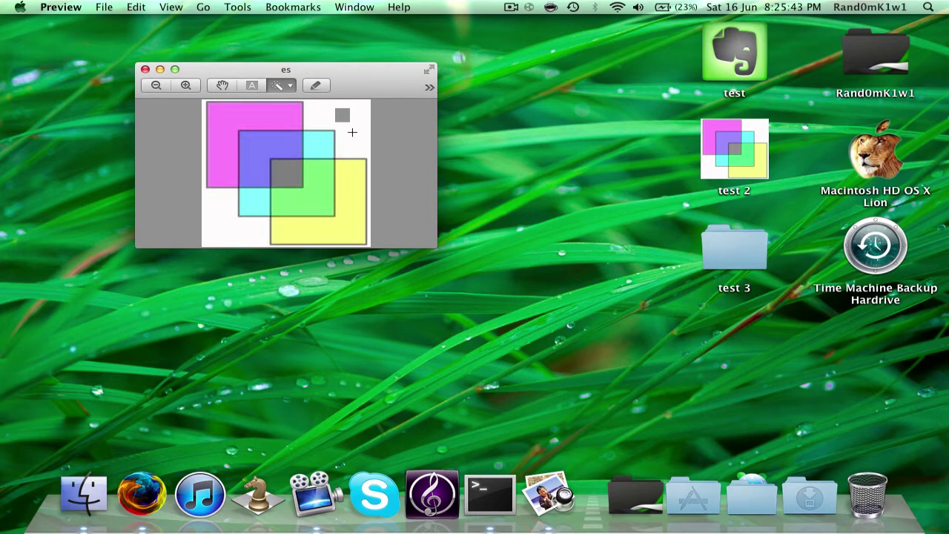
left_click_drag(352, 132, 356, 107)
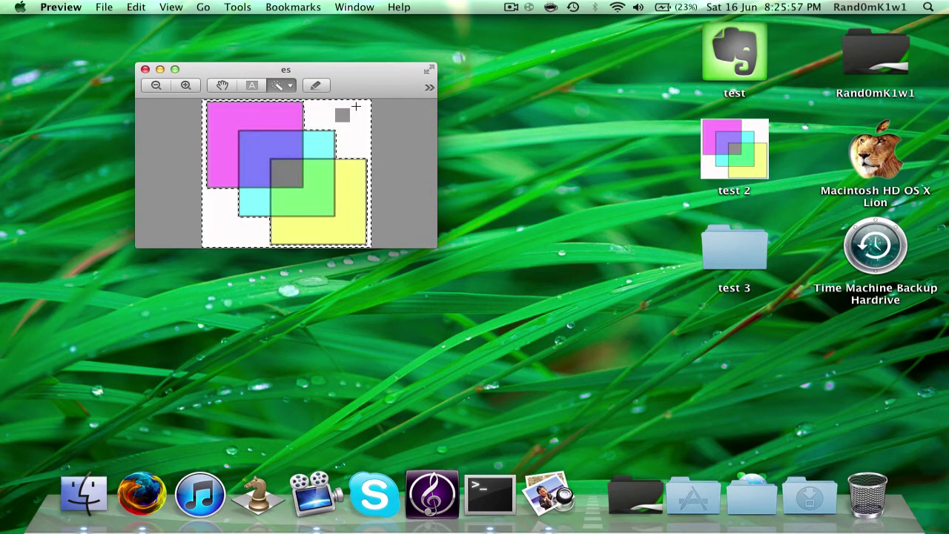
key("Delete")
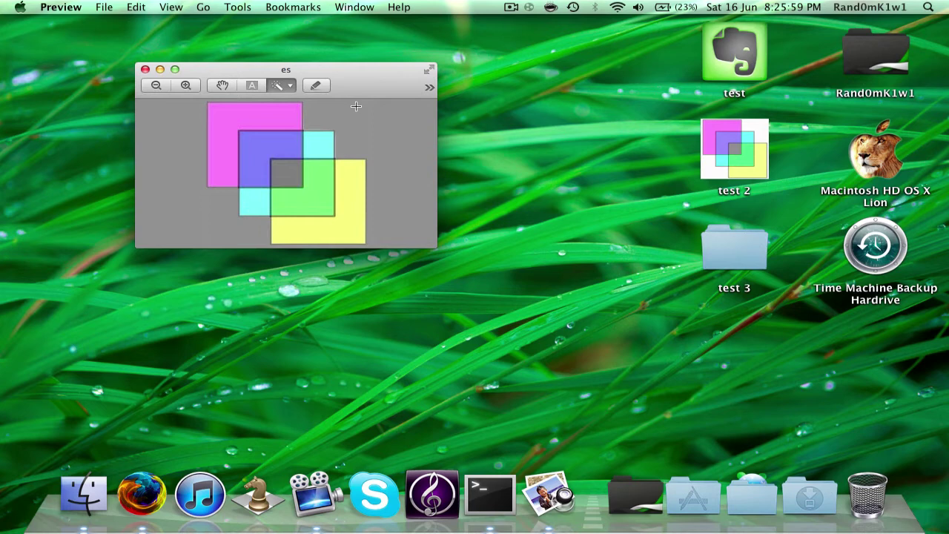
- Select the whole overlapping-squares image with Rectangular Selection and copy it
left_click(282, 85)
left_click(297, 102)
left_click_drag(202, 244, 378, 99)
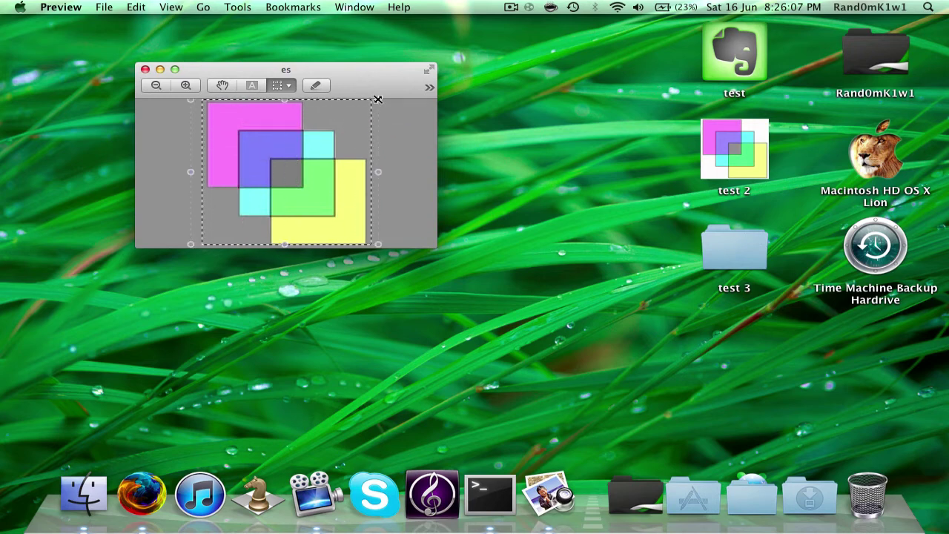
key("super+c")
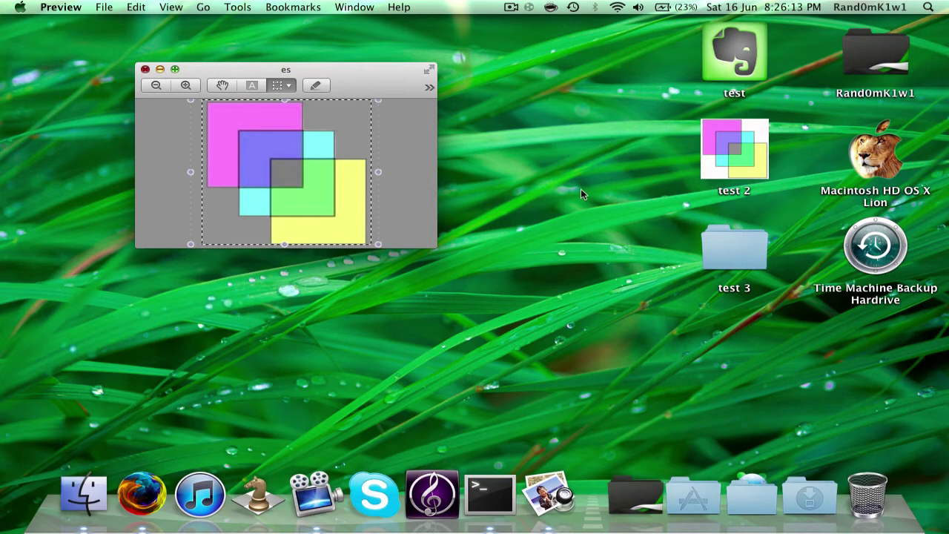
- Select test 3 on the desktop, then cancel Preview's save prompt and keep es open
left_click(723, 248)
right_click(719, 248)
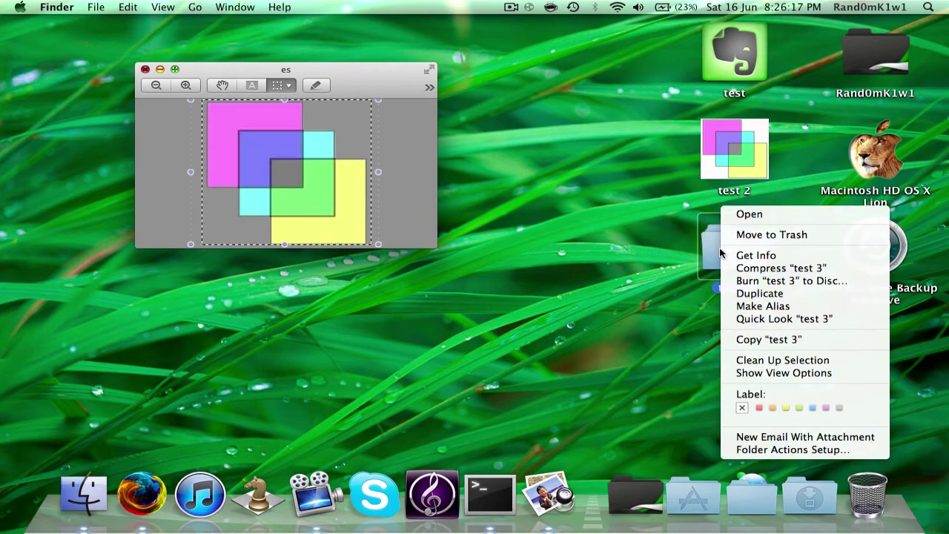
key("super+Tab")
key("super+w")
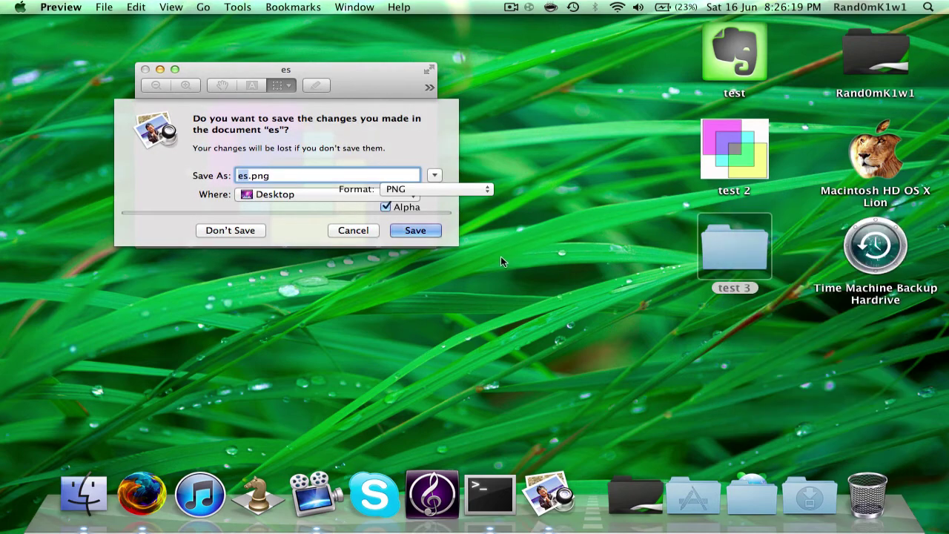
key("super+Tab")
left_click(353, 230)
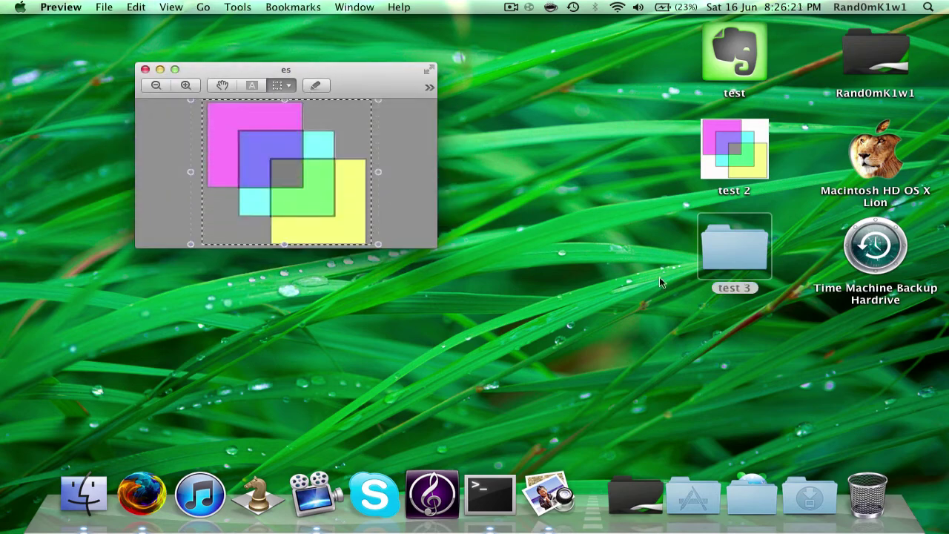
- Paste the copied transparent image as test 3's icon in its Info window, then close the es window
right_click(722, 254)
key("Escape")
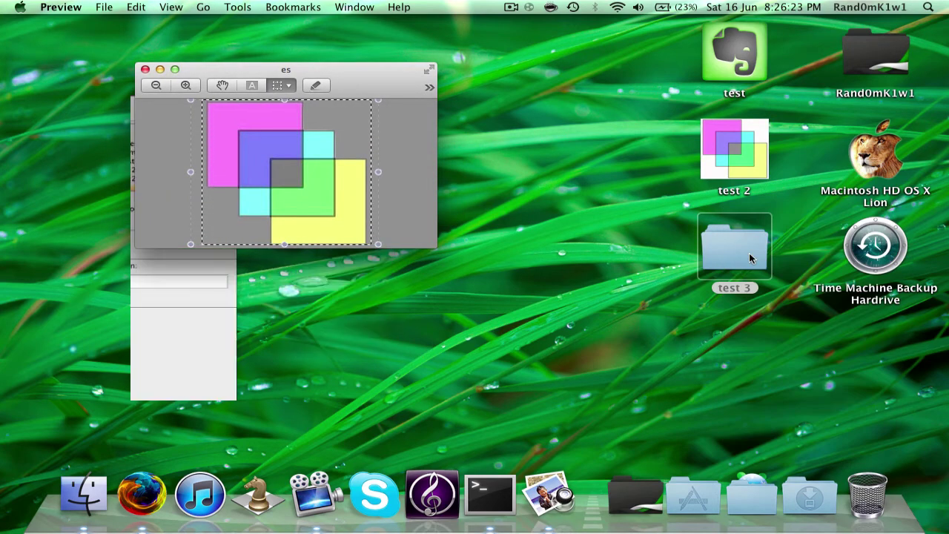
left_click(154, 46)
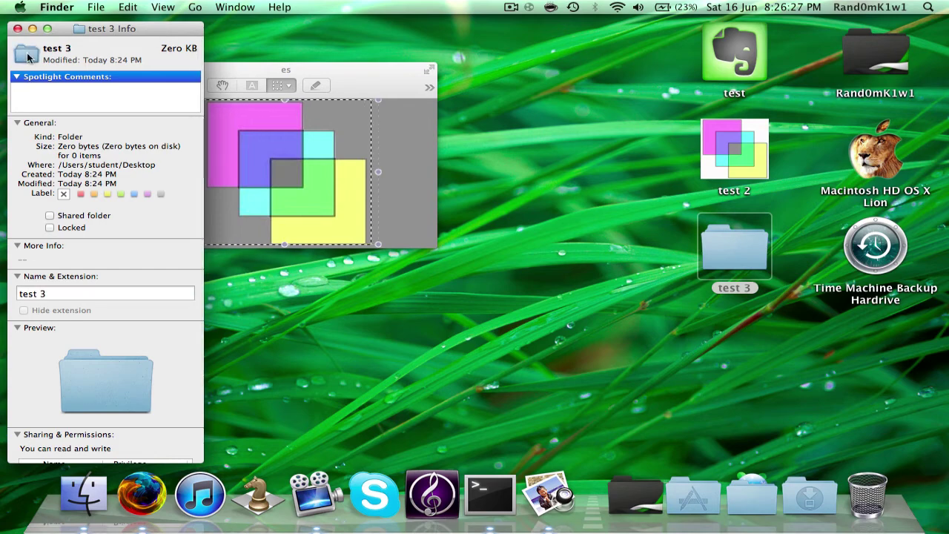
key("super+v")
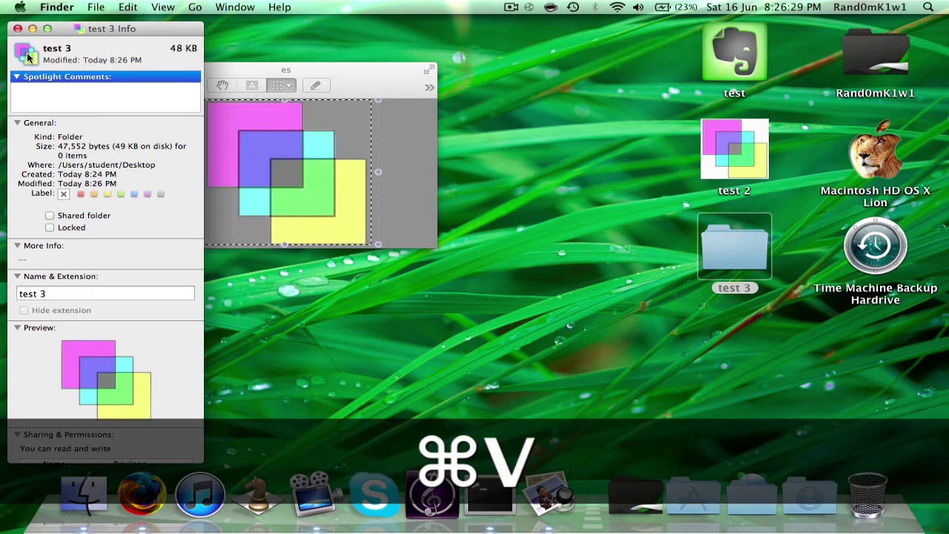
left_click(18, 28)
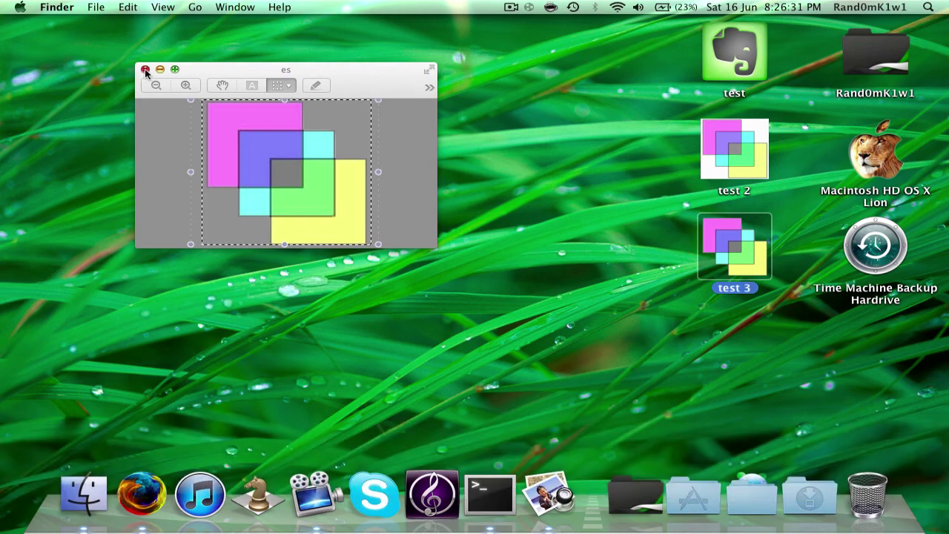
left_click(145, 69)
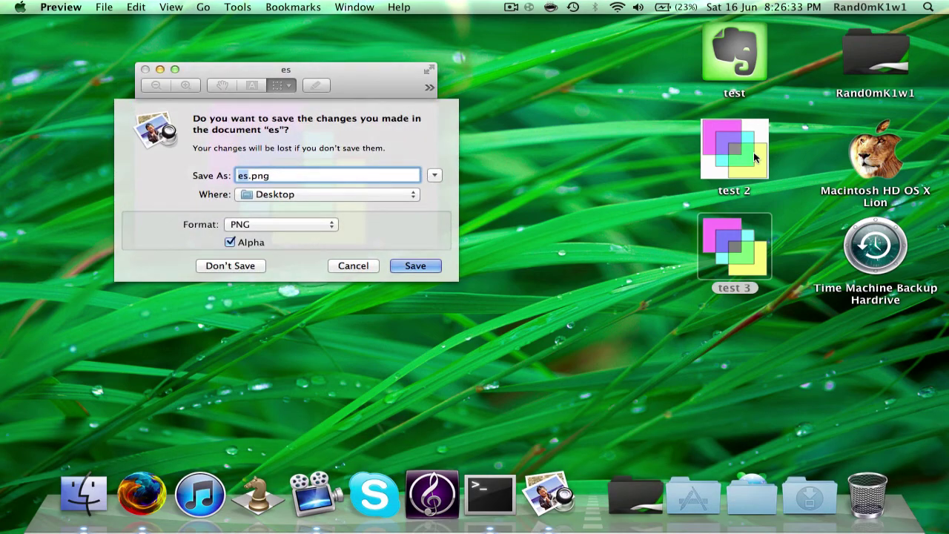
left_click(646, 279)
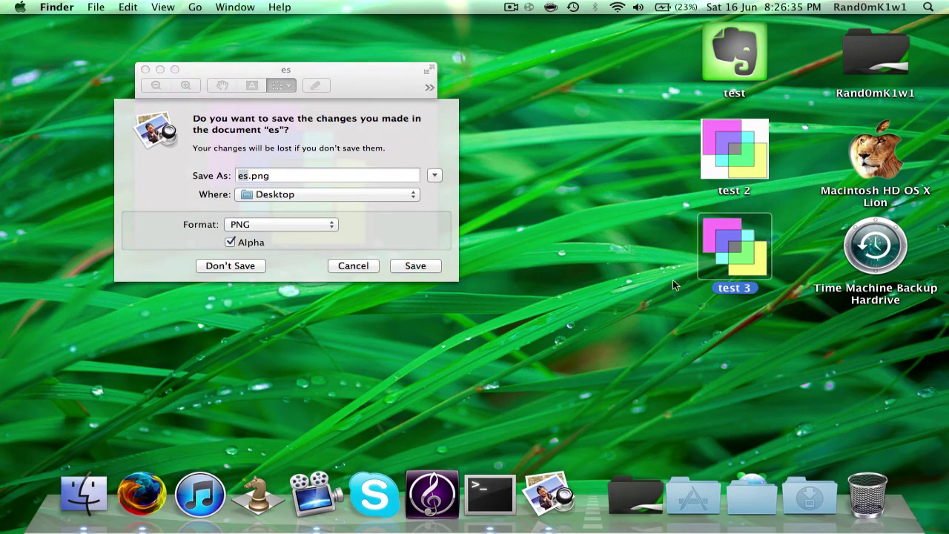
- Deselect test 3 to reveal its new icon and close es with Don't Save
left_click(729, 241)
left_click(636, 201)
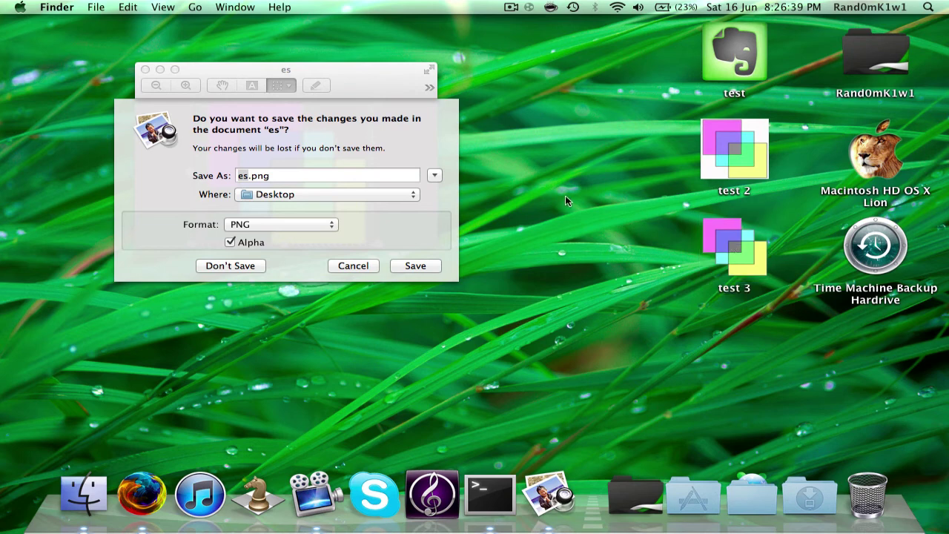
left_click(244, 264)
left_click(245, 263)
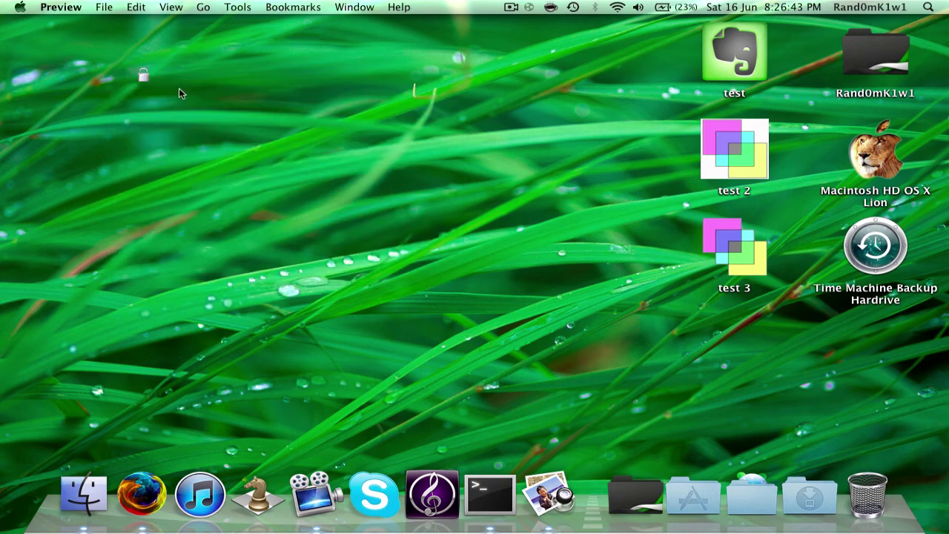